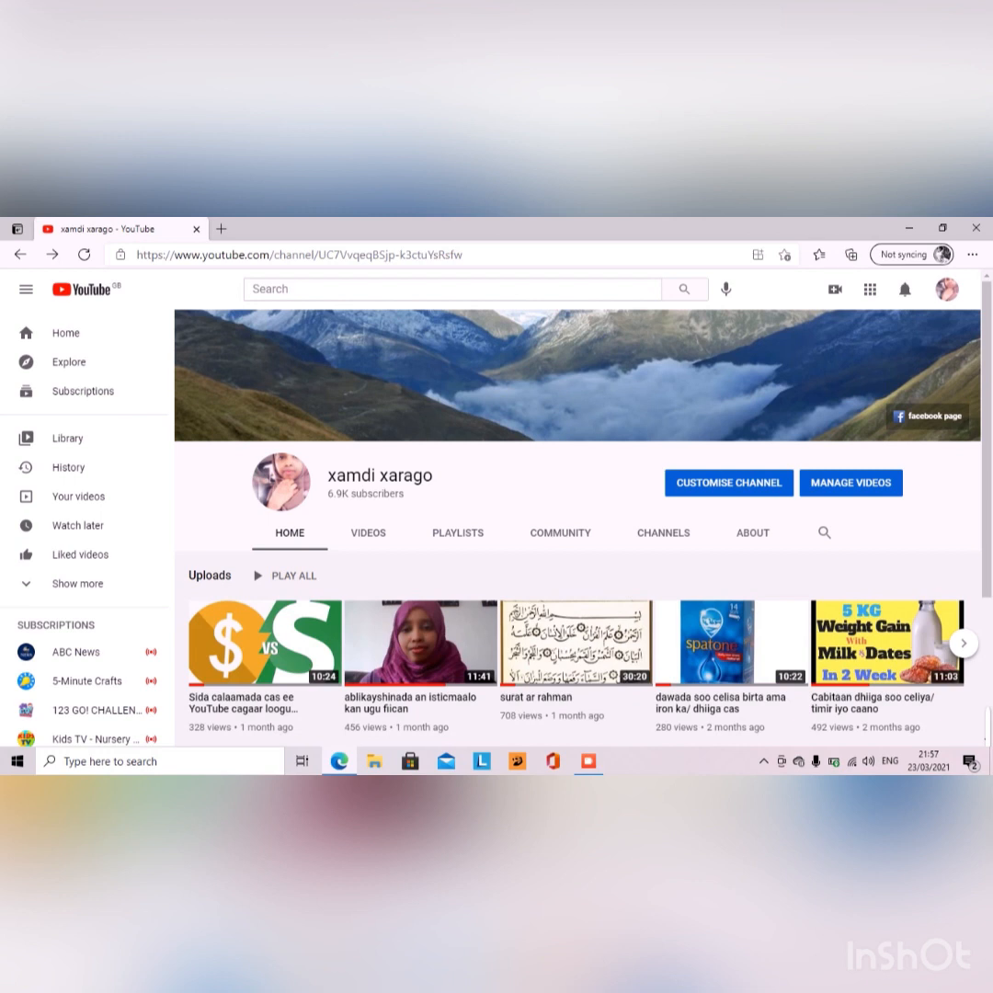
# Open YouTube Studio for the channel and go to the tax info submission from the action-required notice
pyautogui.click(948, 290)
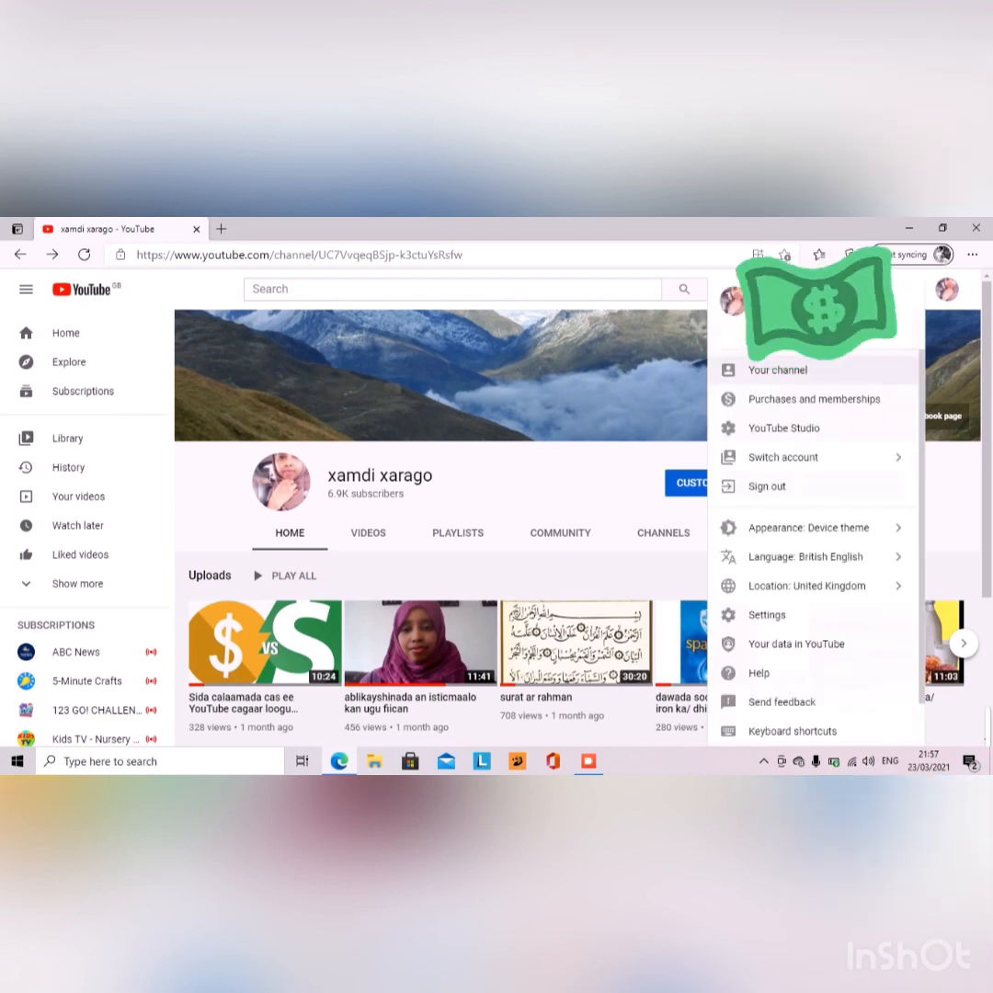
pyautogui.click(784, 428)
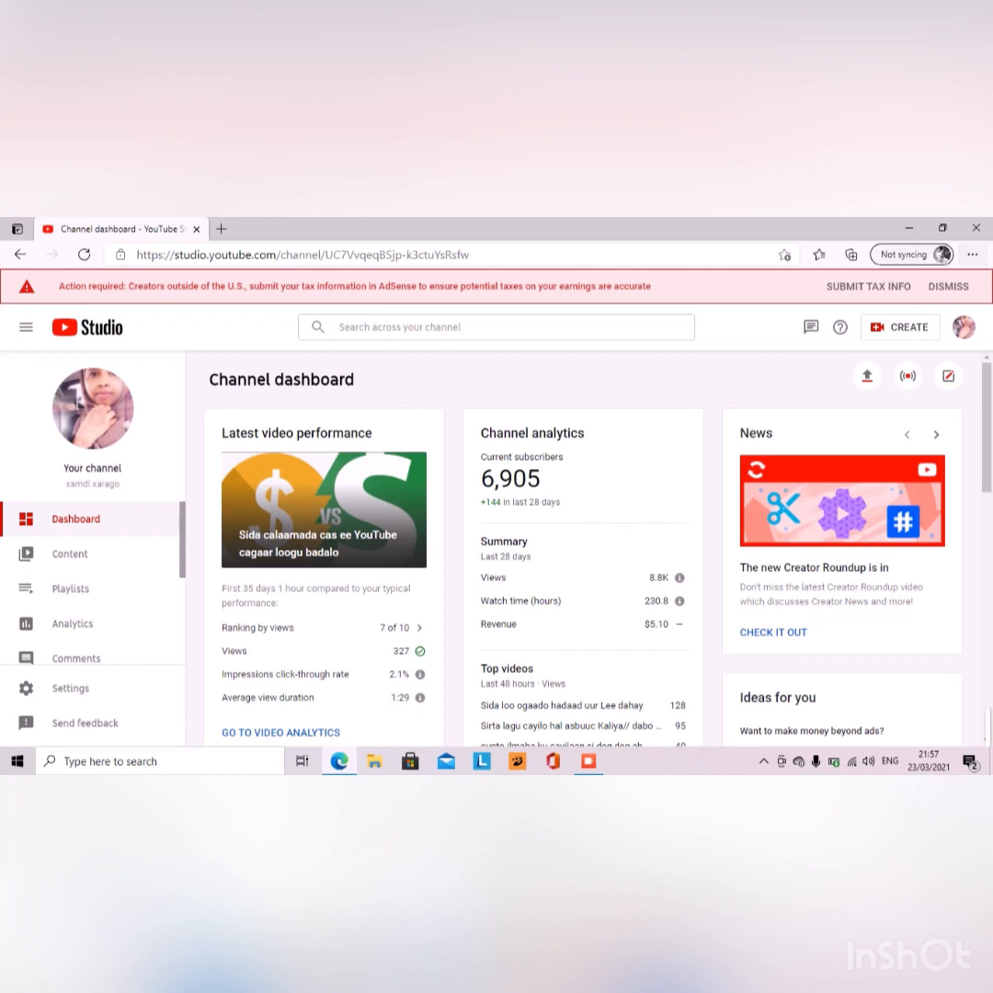
pyautogui.click(868, 286)
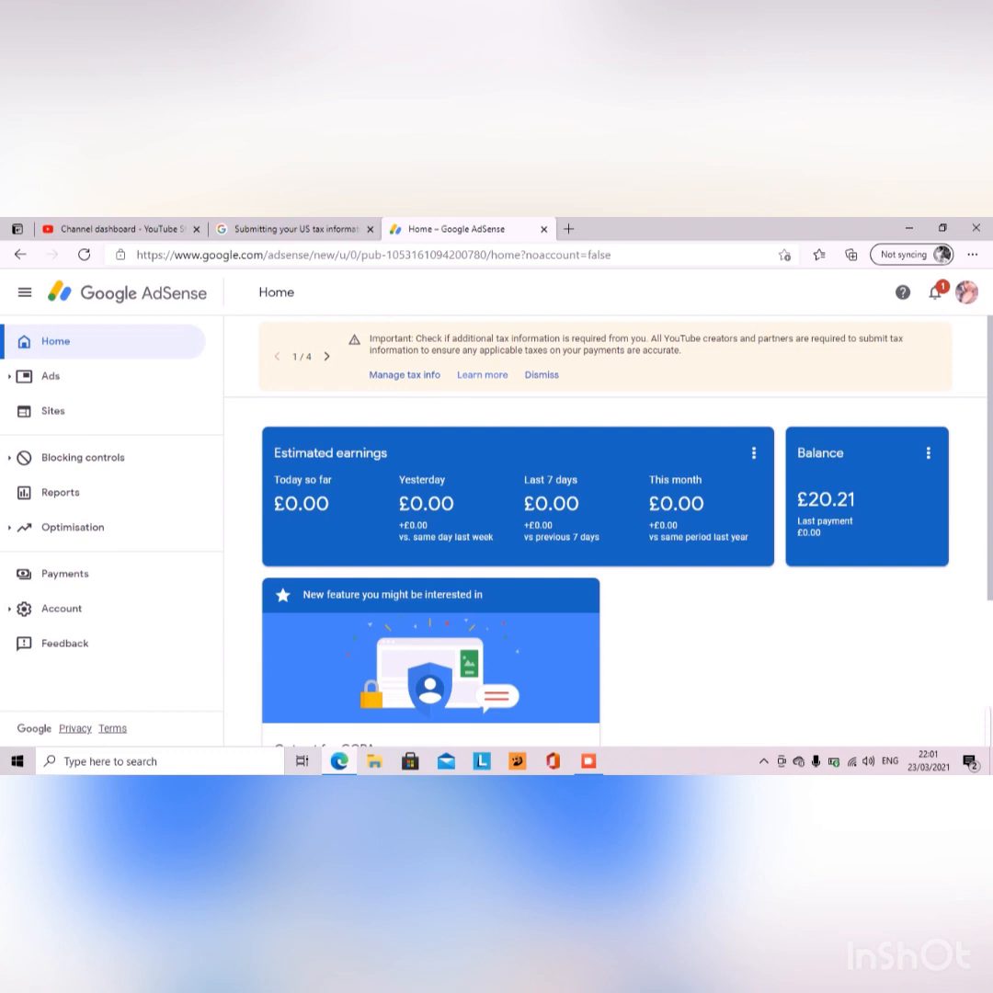
# Open the Manage tax info page in the AdSense payments section and start adding United States tax info
pyautogui.scroll(-4, 605, 524)
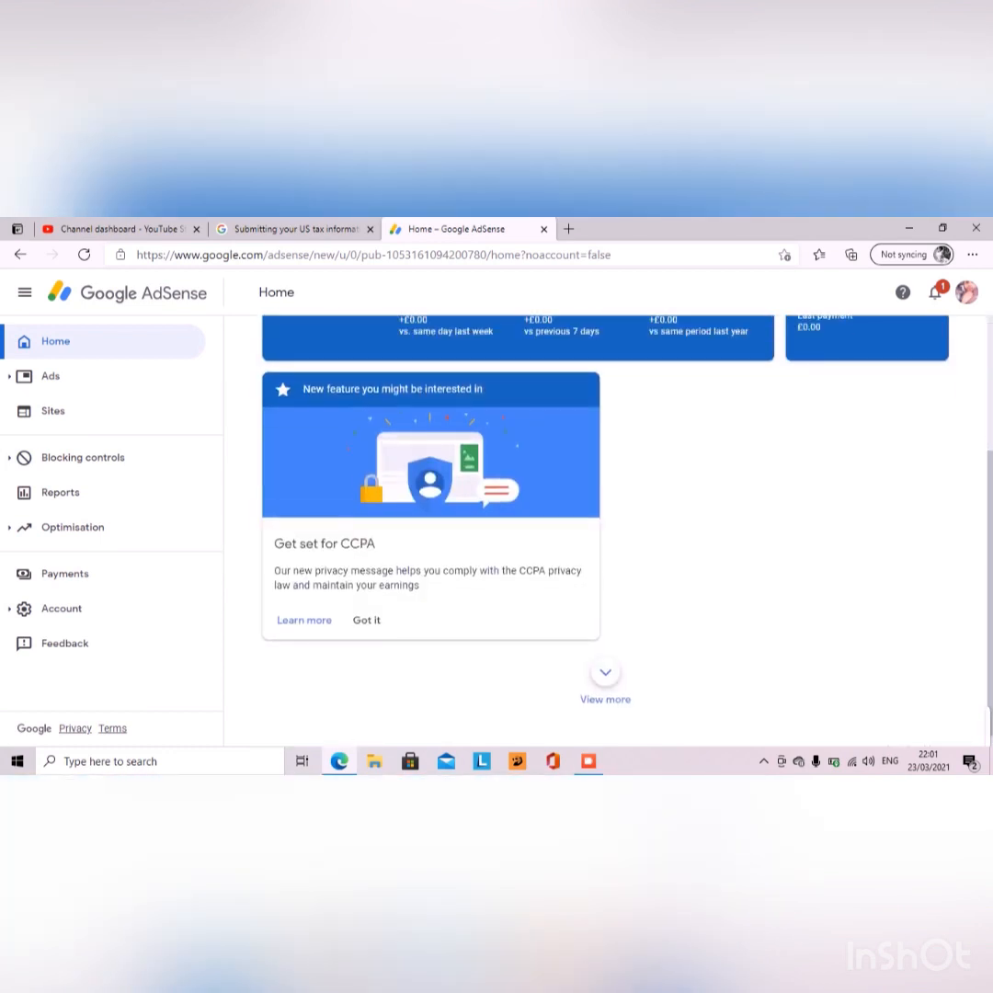
pyautogui.scroll(3, 605, 524)
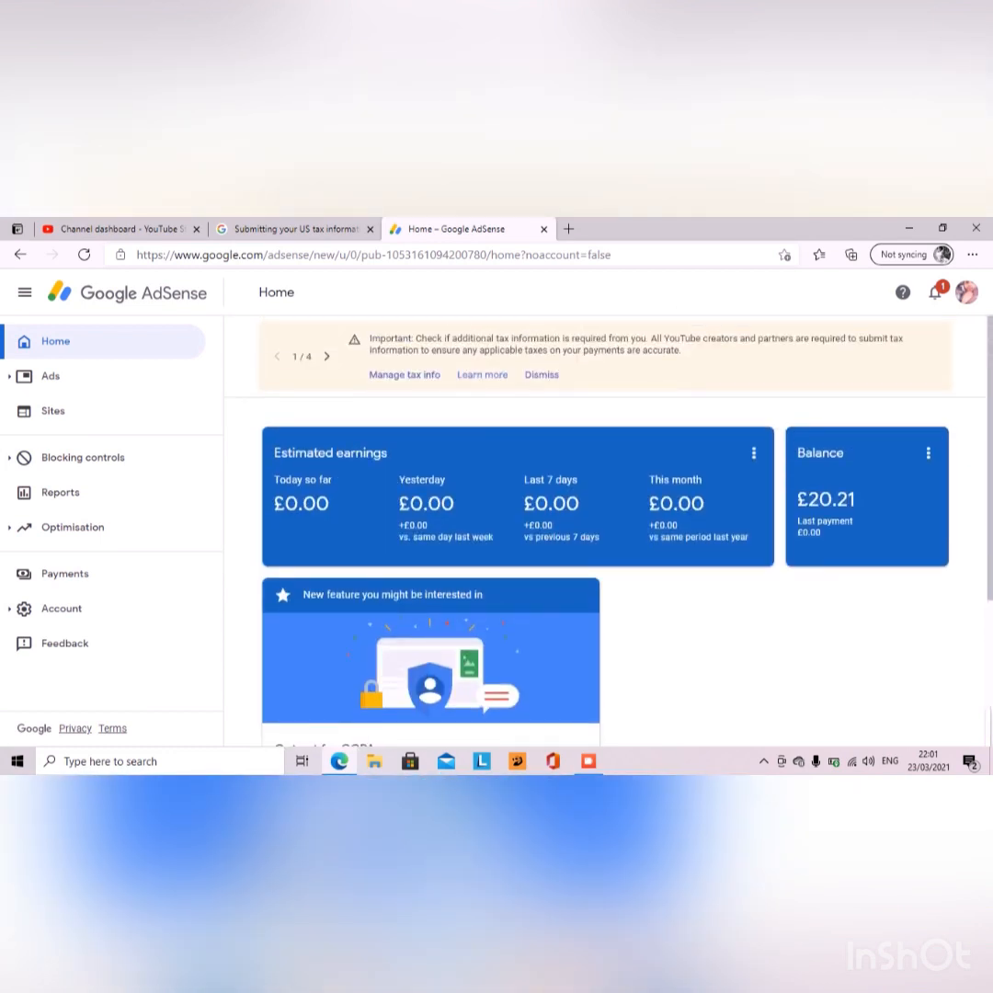
pyautogui.click(65, 573)
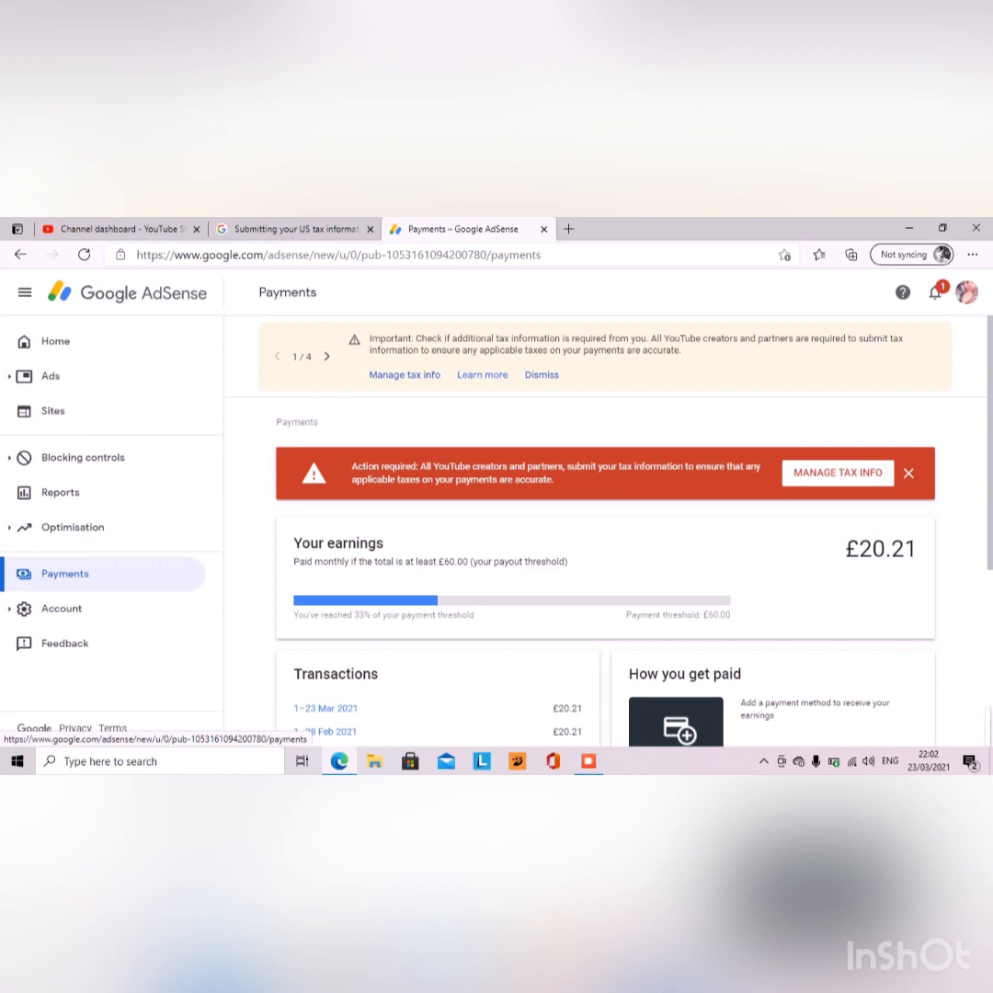
pyautogui.click(838, 473)
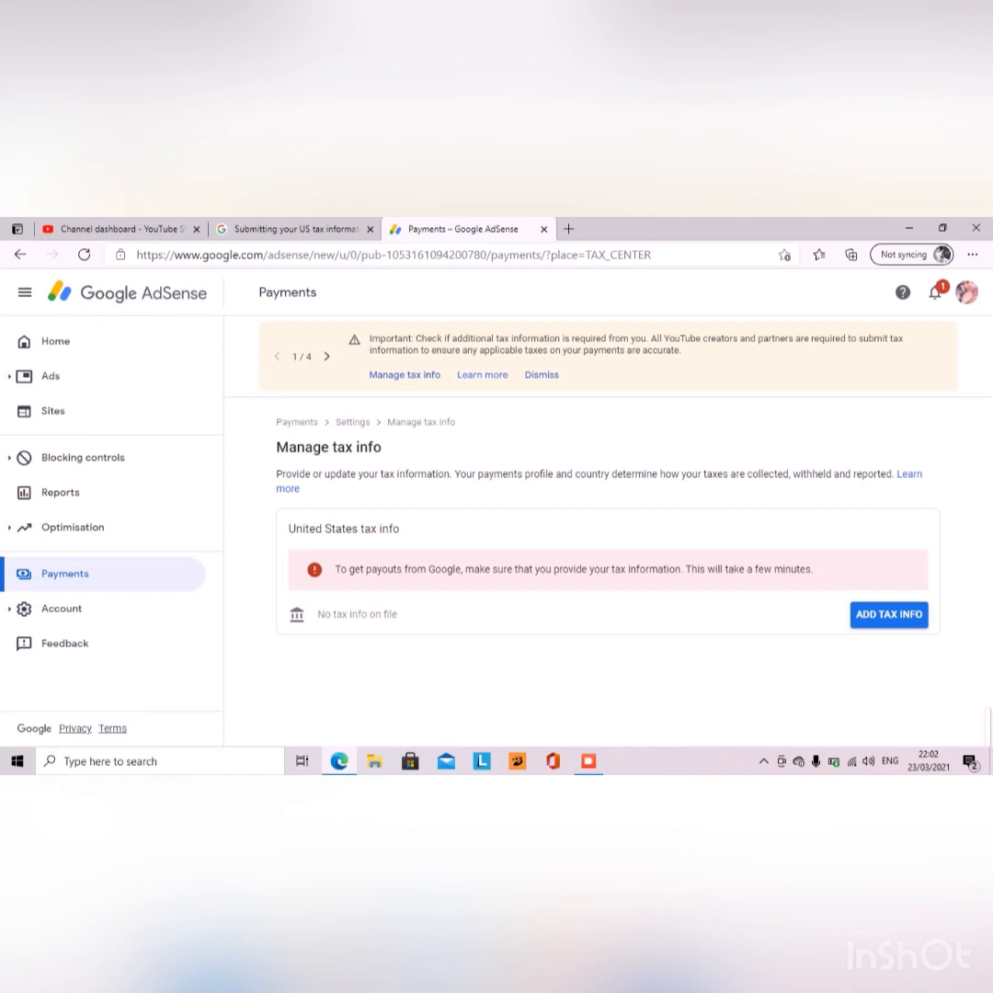
pyautogui.click(890, 614)
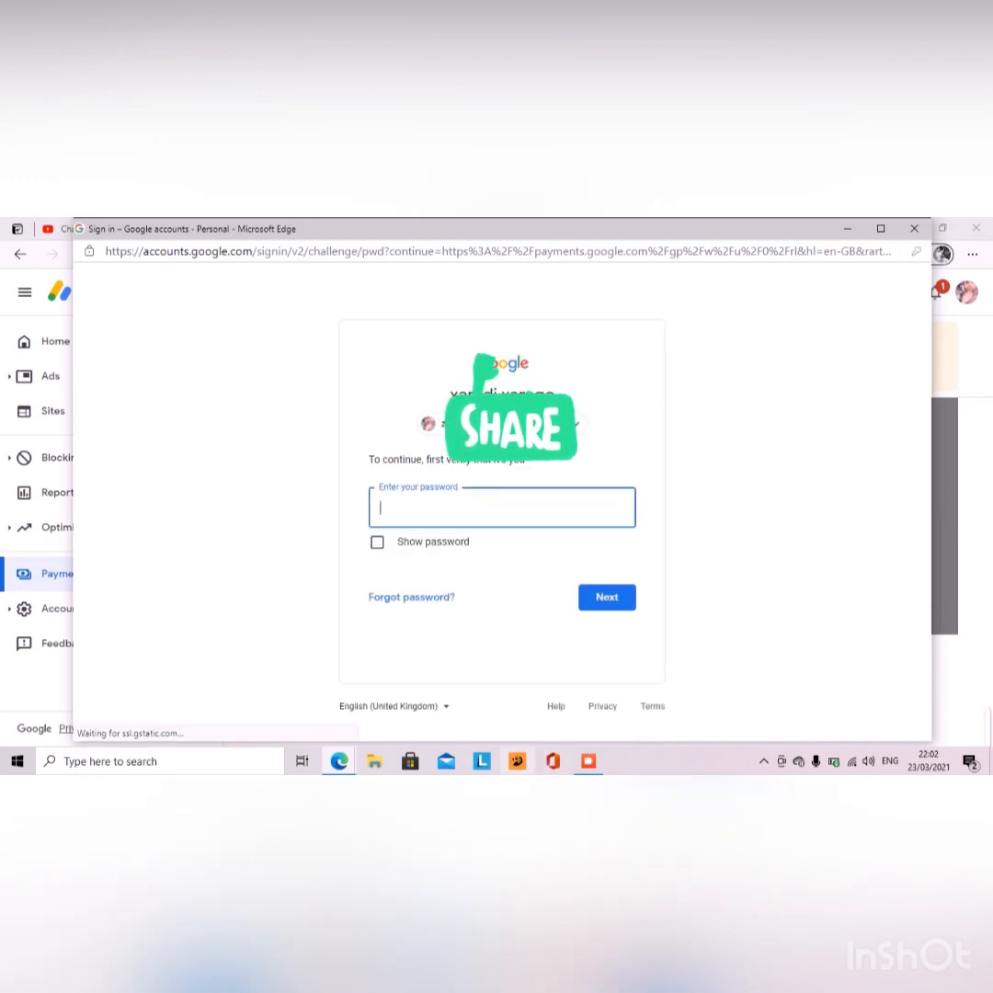
pyautogui.click(589, 762)
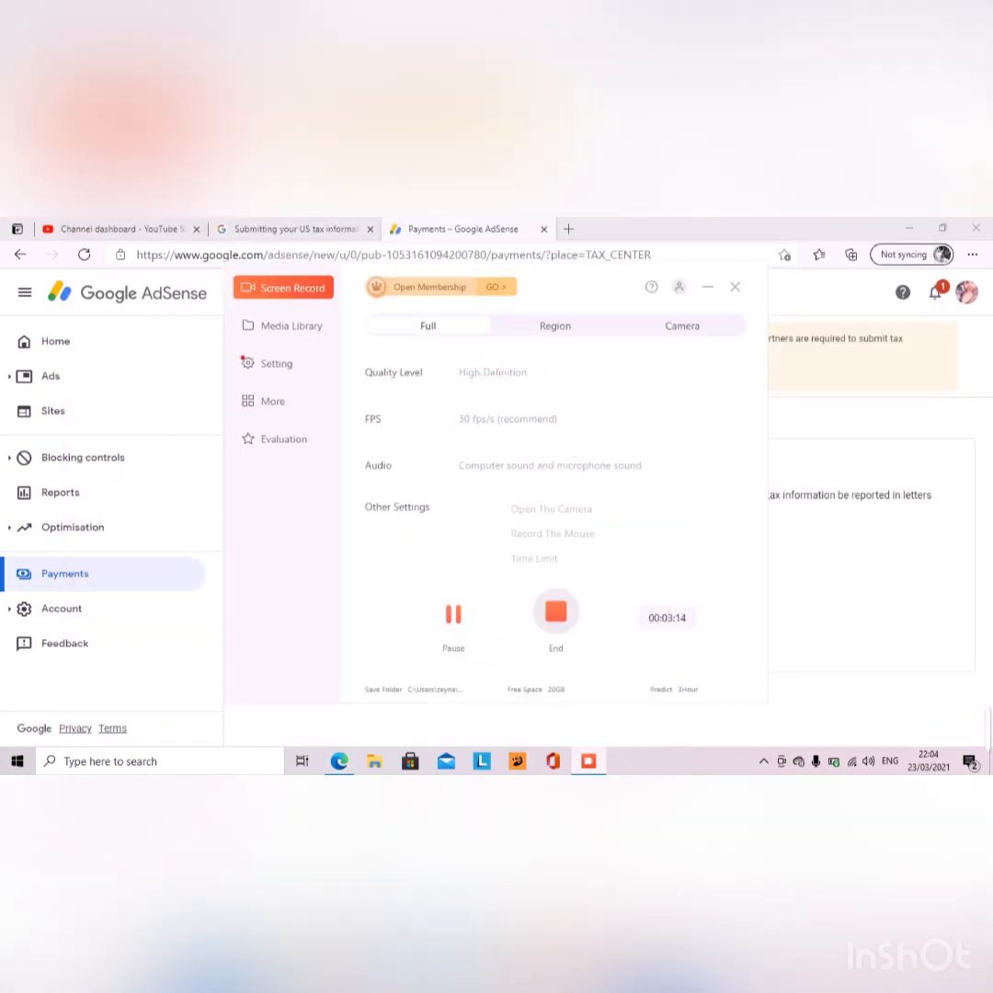
pyautogui.click(339, 762)
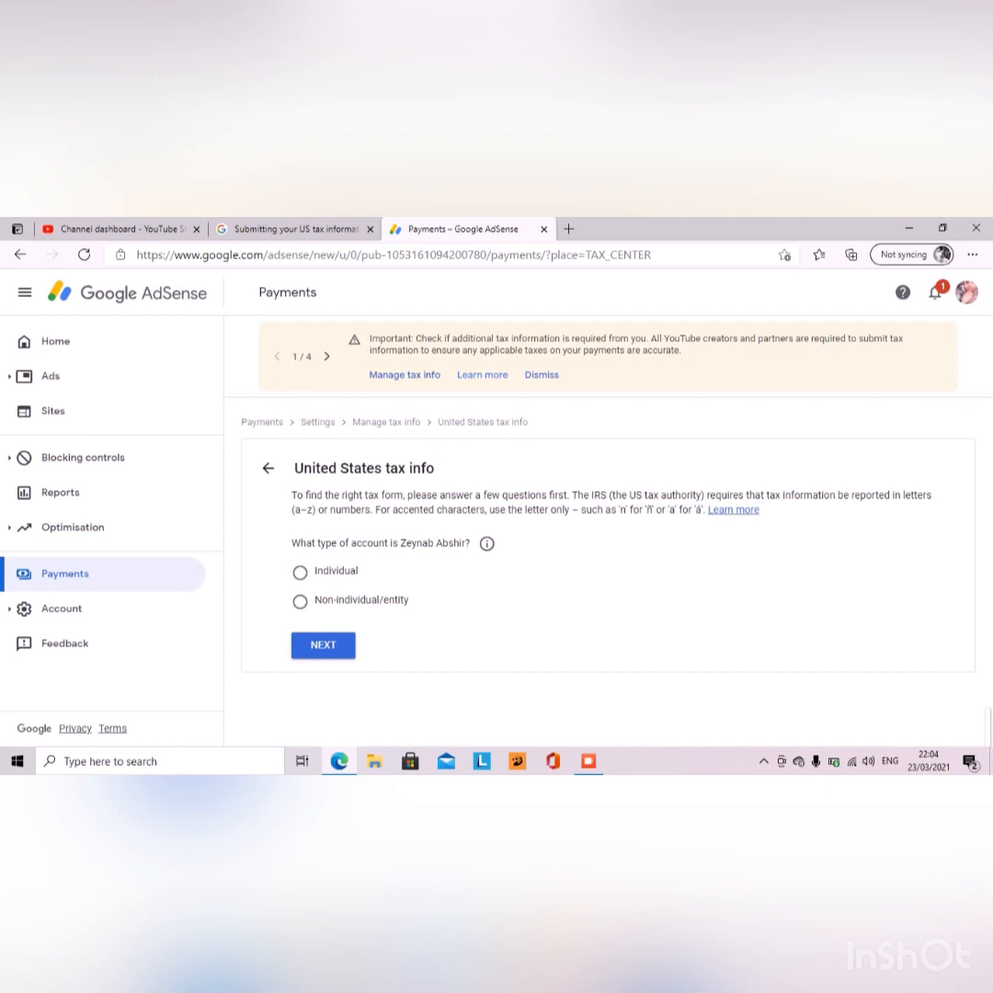
# Set the account type to Individual and answer No to being a citizen or resident of the United States
pyautogui.click(301, 572)
pyautogui.click(323, 646)
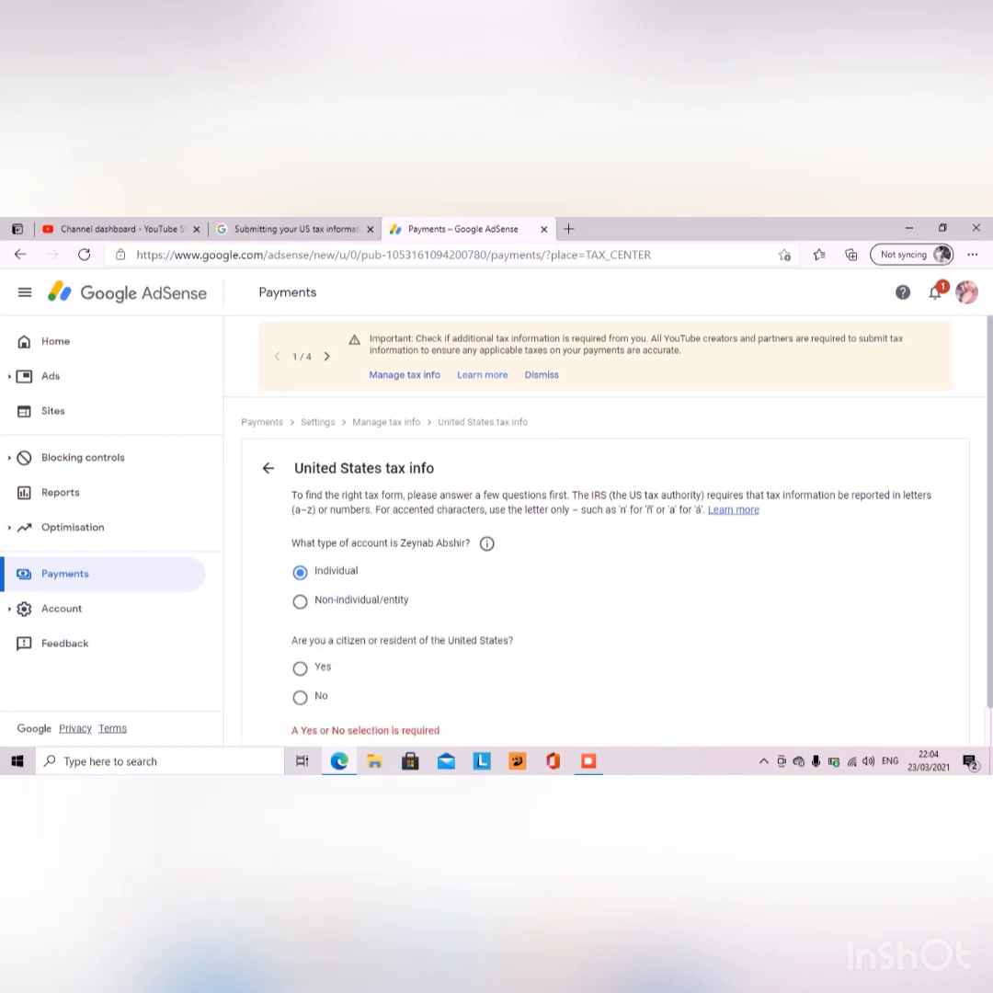
pyautogui.scroll(-1, 607, 528)
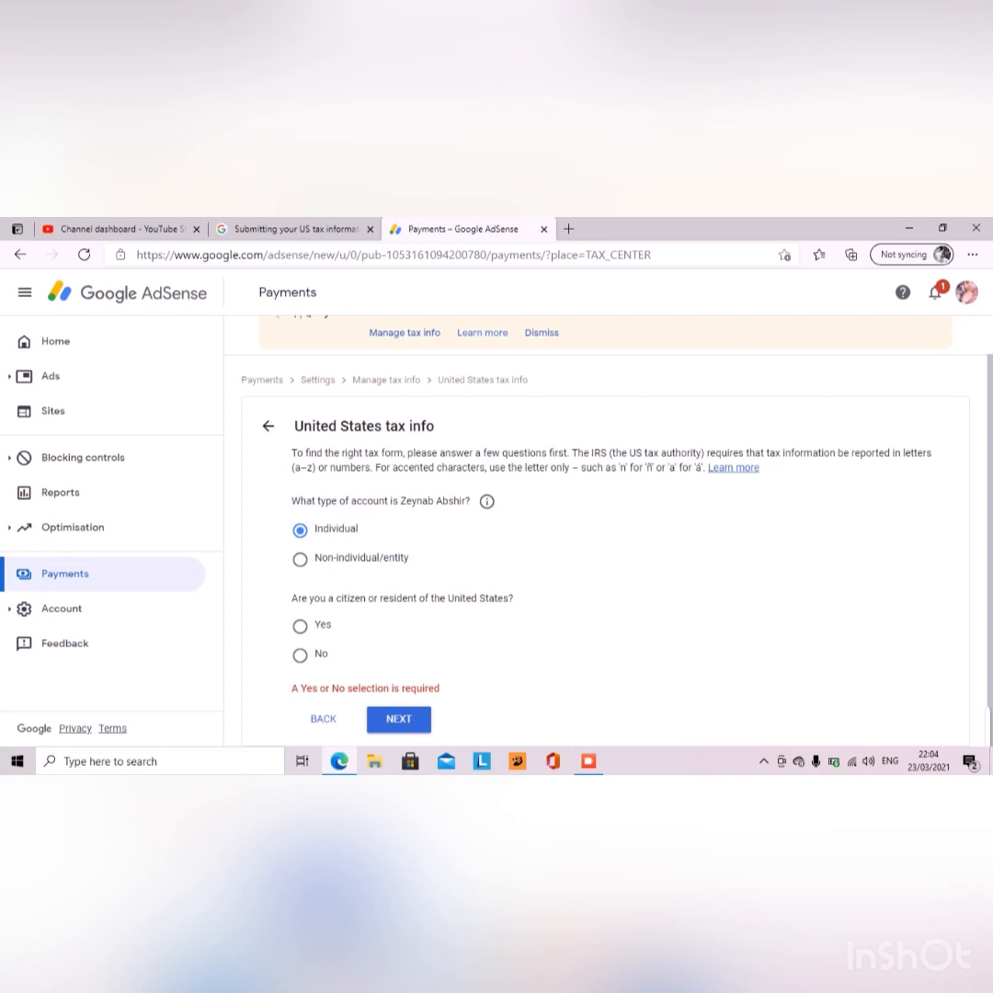
pyautogui.click(301, 656)
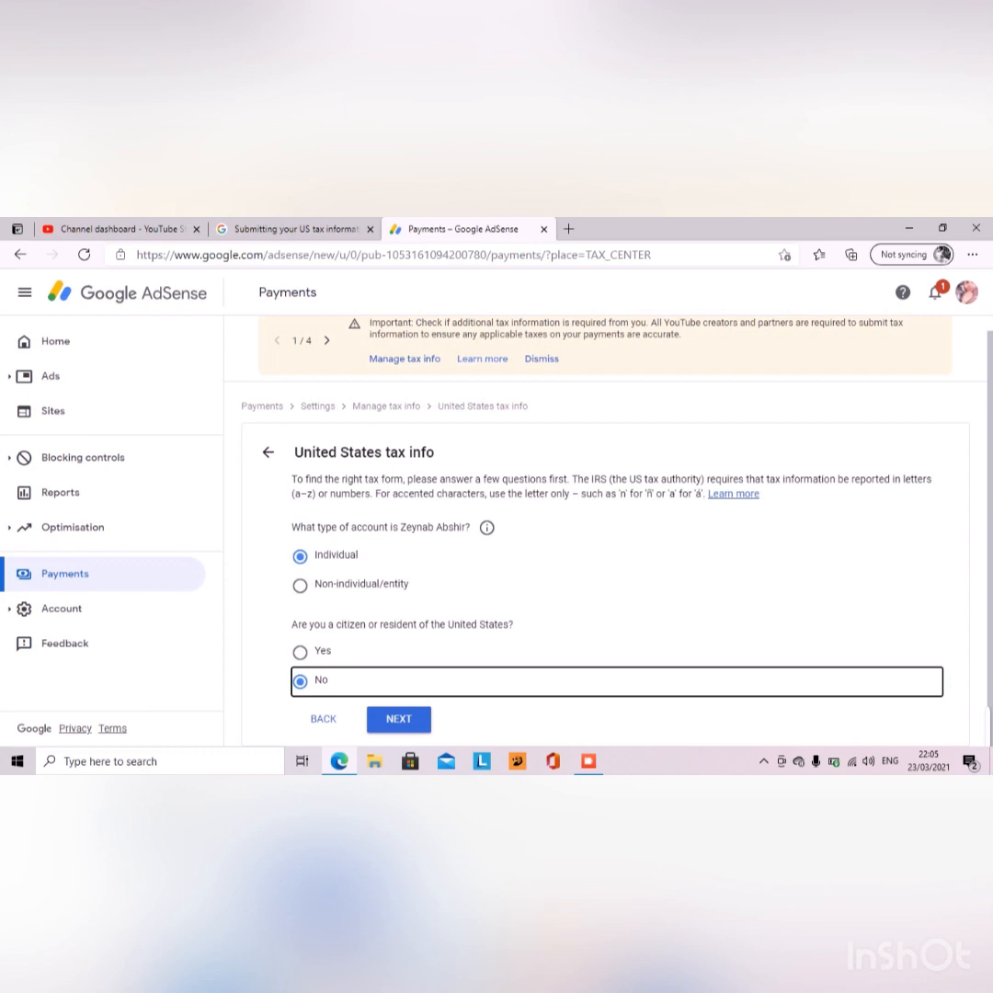
pyautogui.click(399, 719)
# Choose W-8BEN as the W-8 tax form type
pyautogui.scroll(-1, 605, 552)
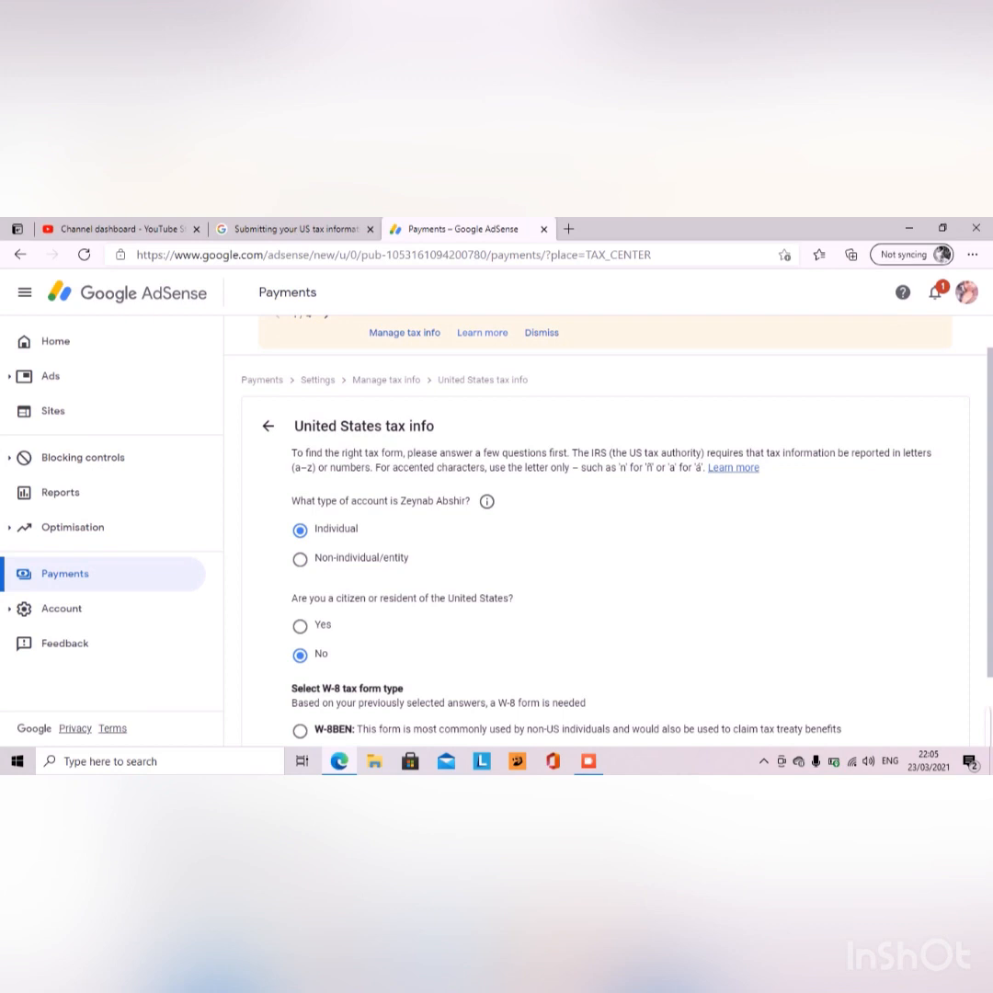
pyautogui.scroll(-1, 606, 534)
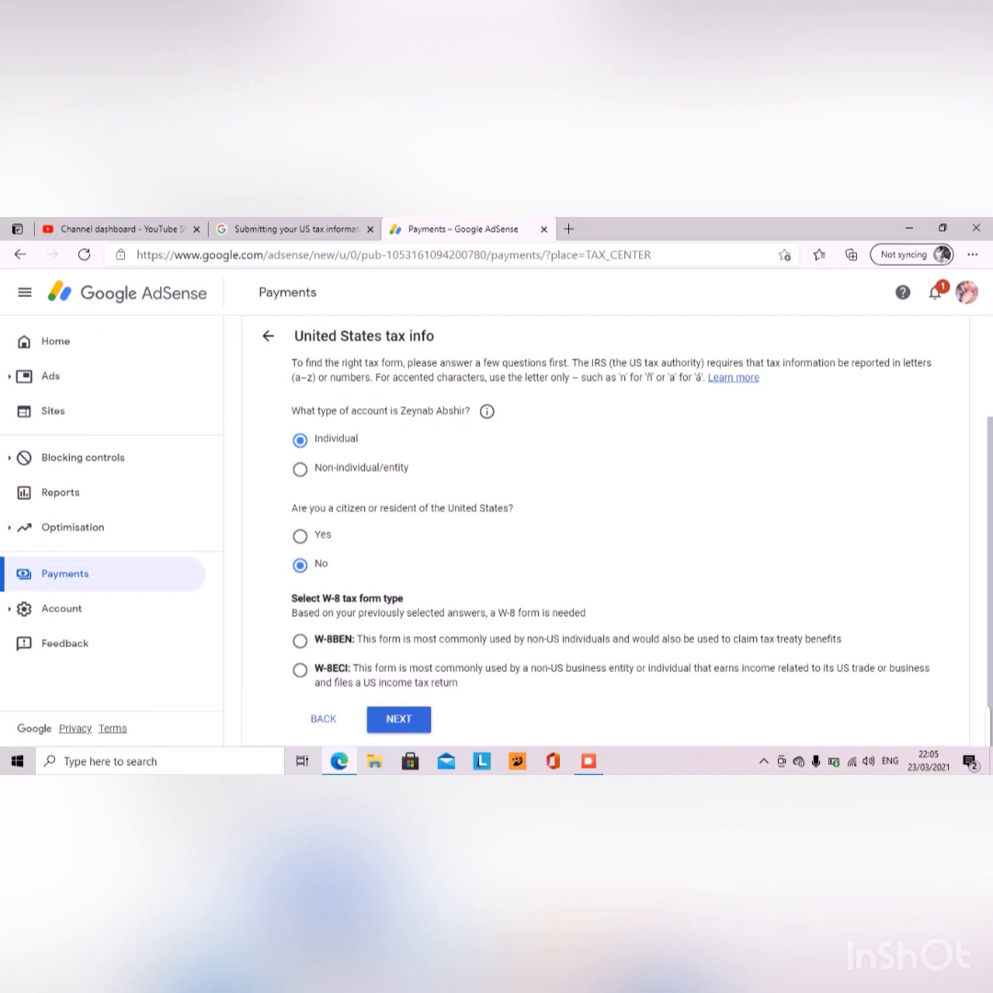
pyautogui.click(300, 641)
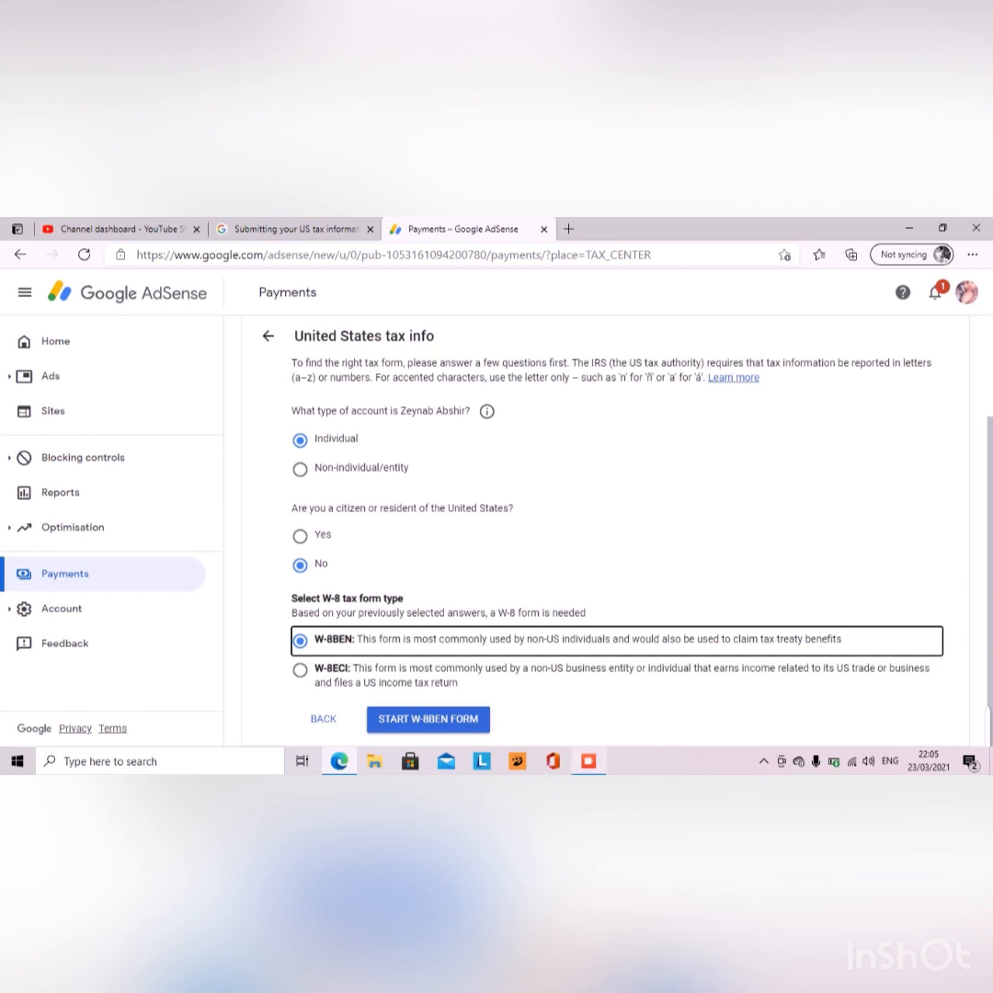
pyautogui.click(589, 761)
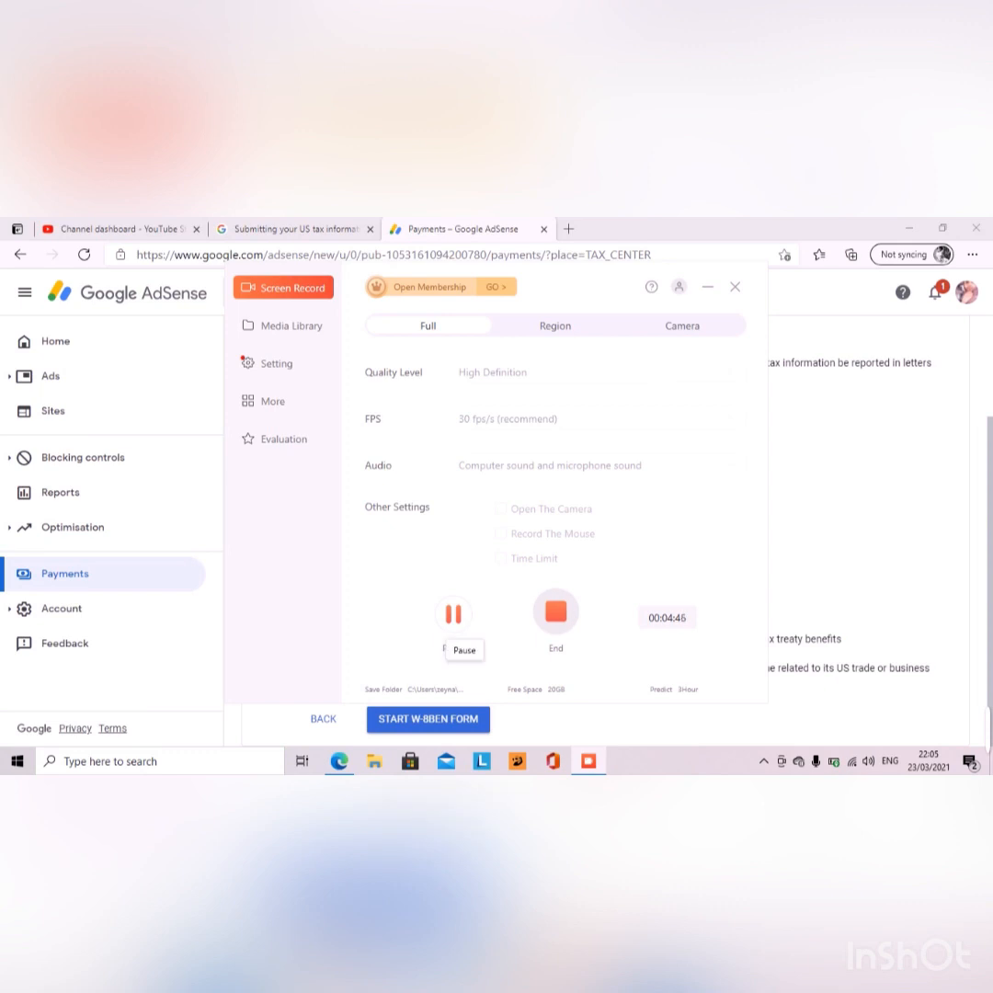
pyautogui.click(452, 614)
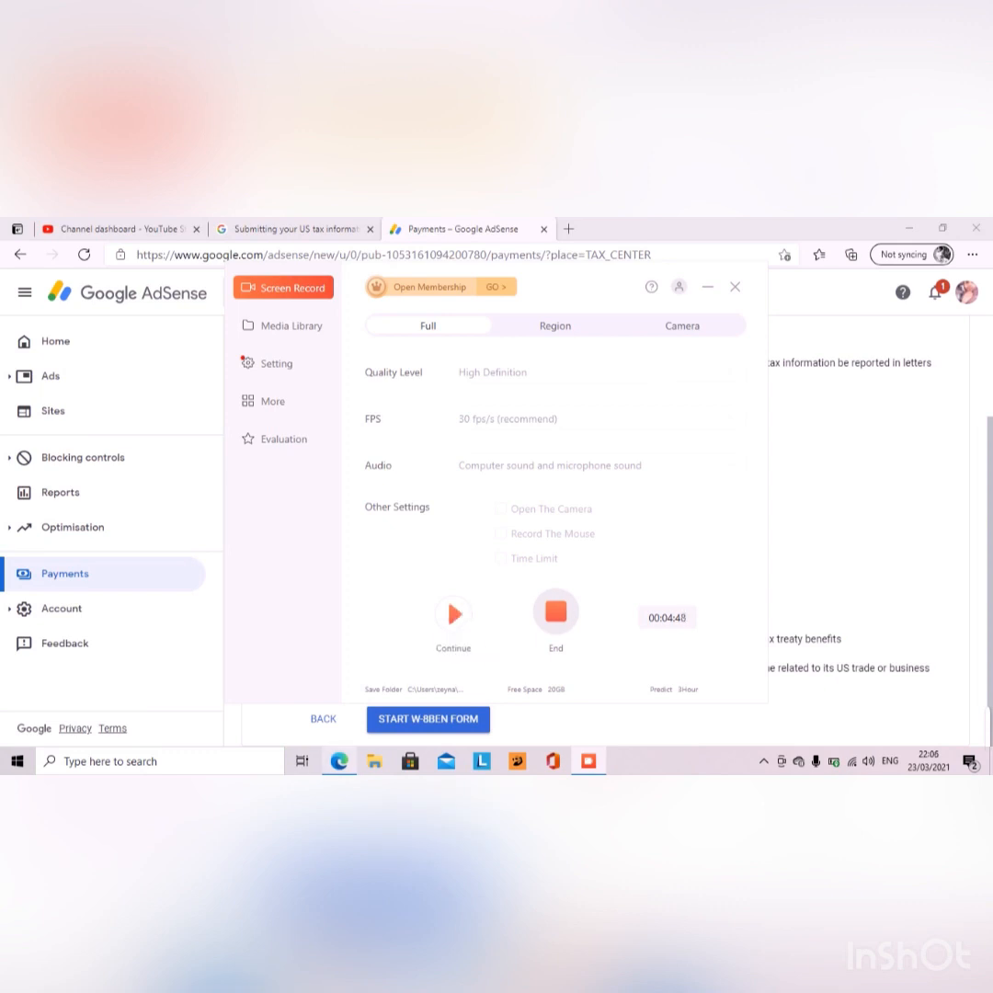
pyautogui.click(452, 615)
pyautogui.moveTo(339, 762)
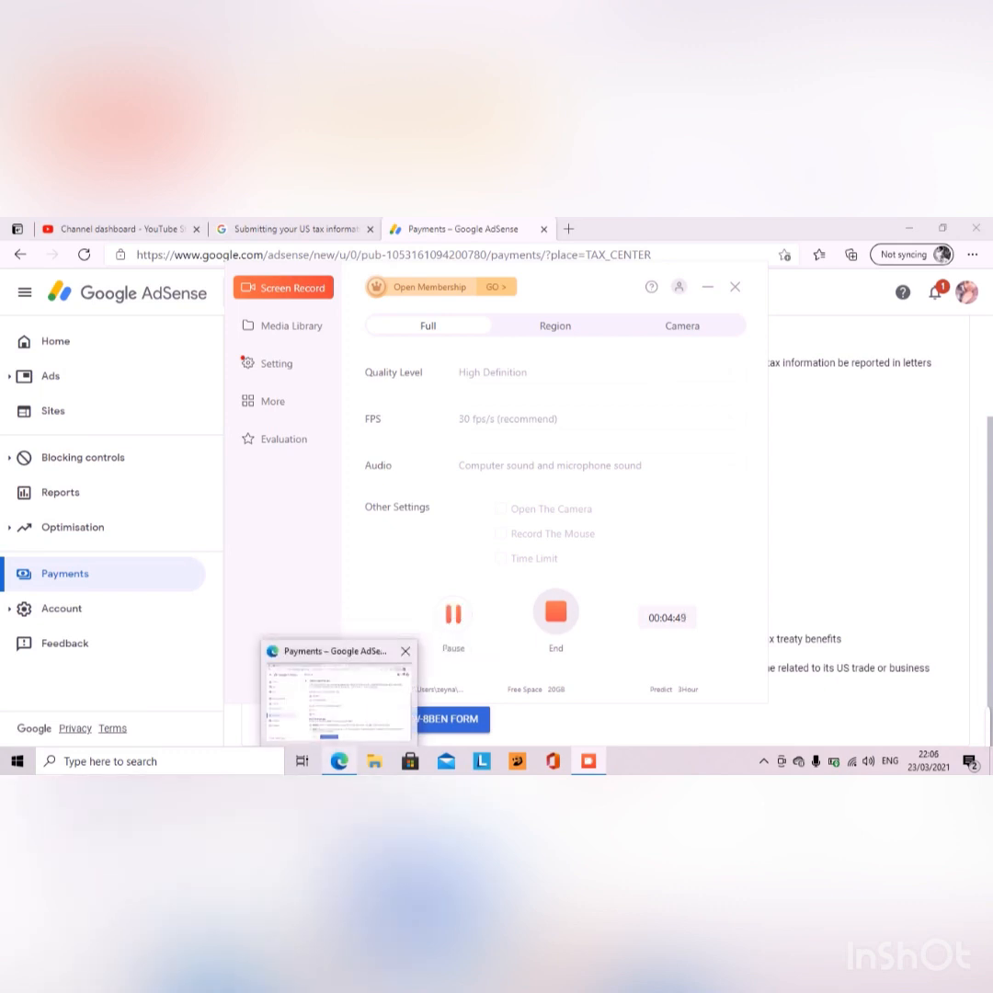
pyautogui.click(339, 695)
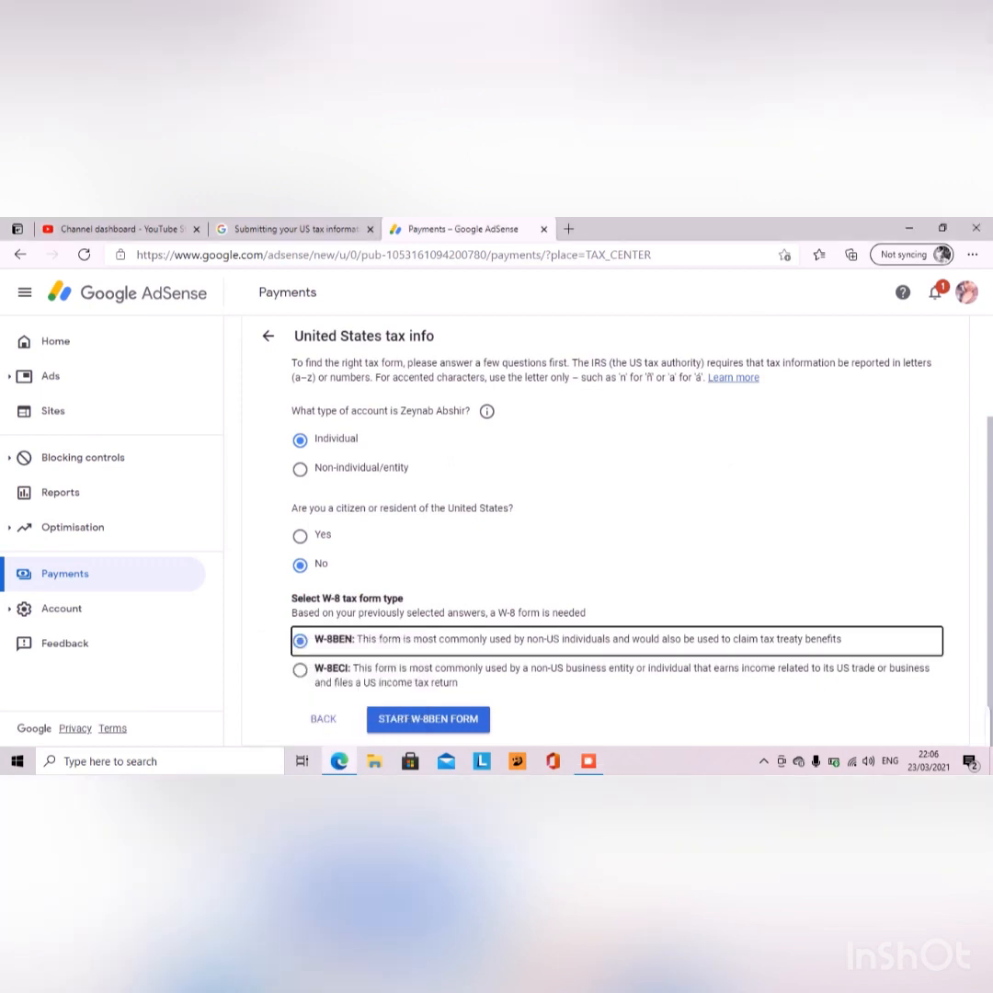
# Switch the form type briefly to W-8ECI, return it to W-8BEN and start the W-8BEN form
pyautogui.press('Down')
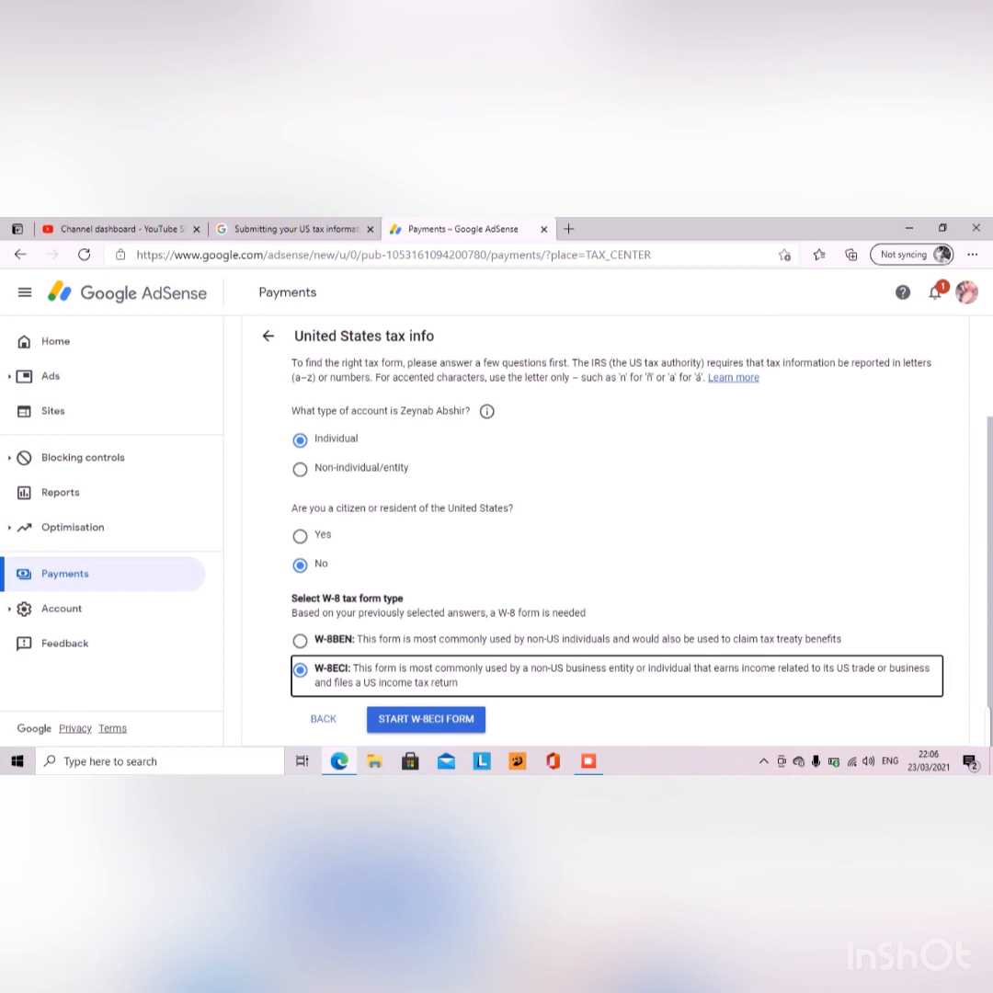
pyautogui.press('Up')
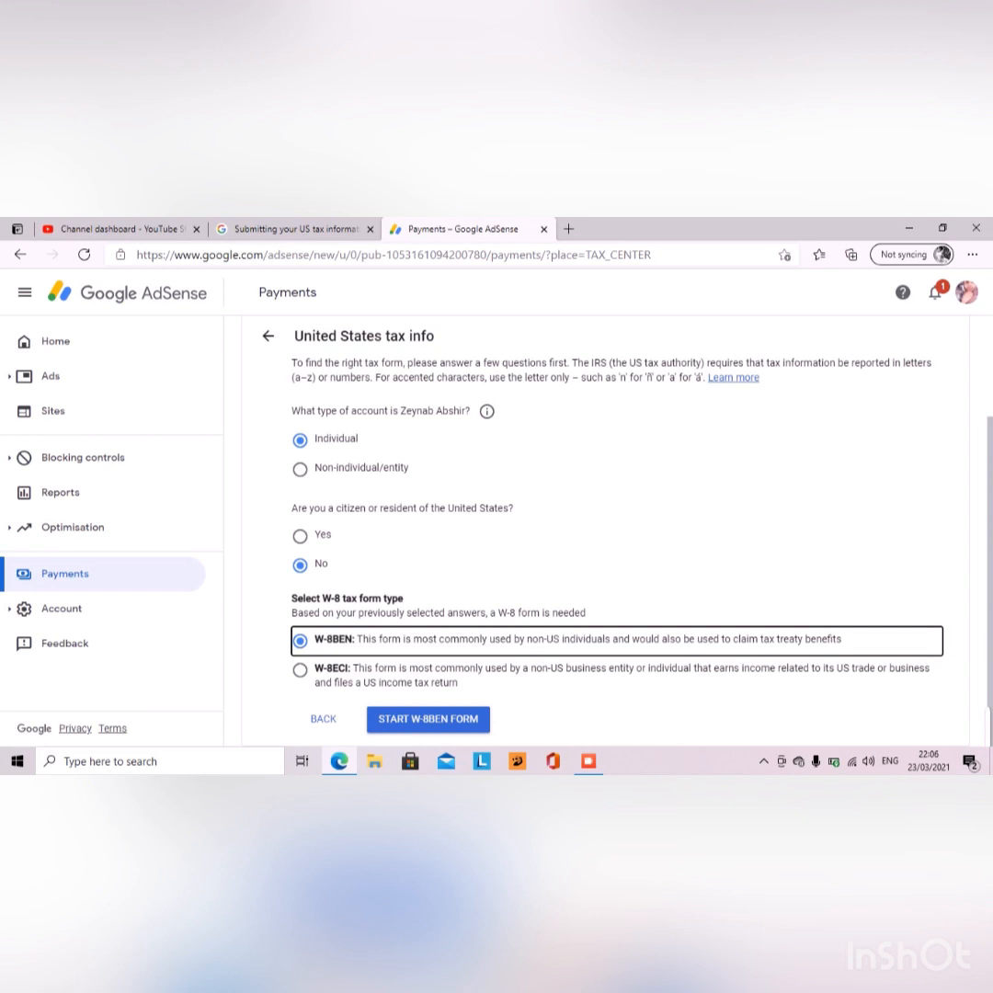
pyautogui.click(429, 720)
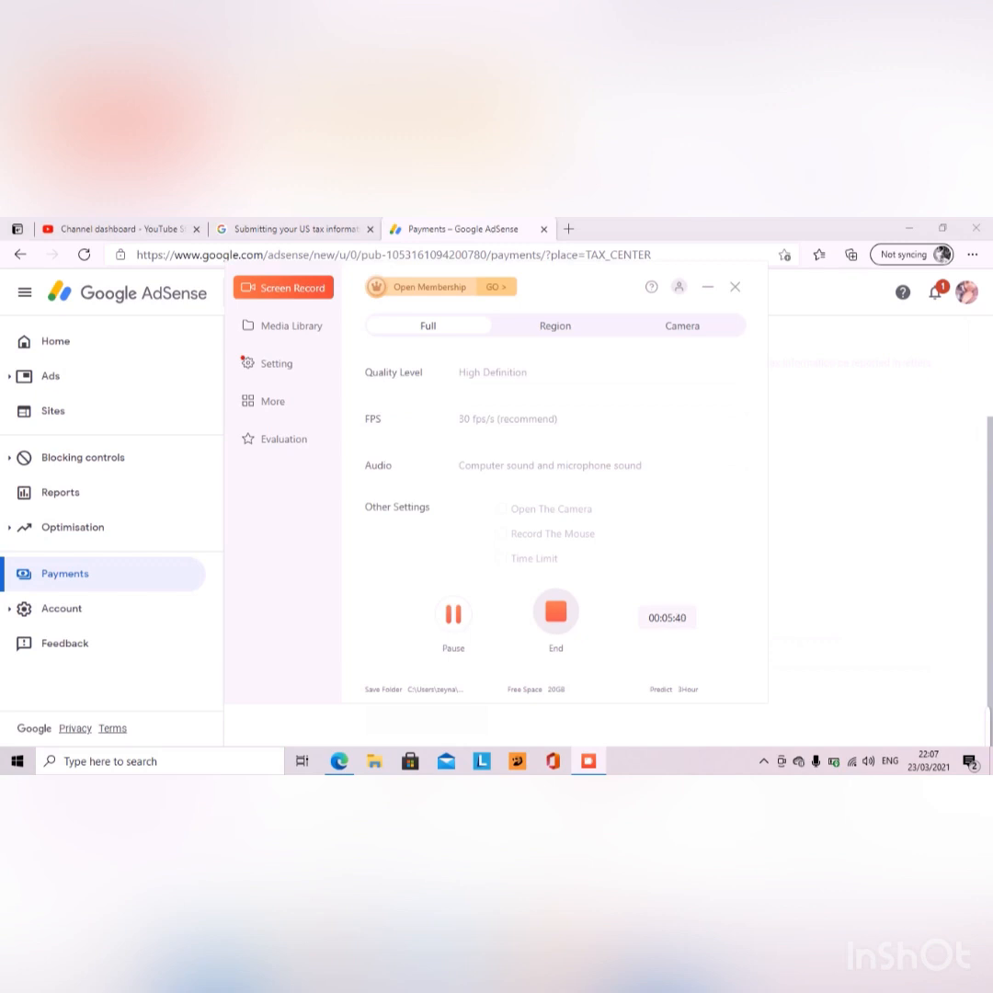
pyautogui.press('F10')
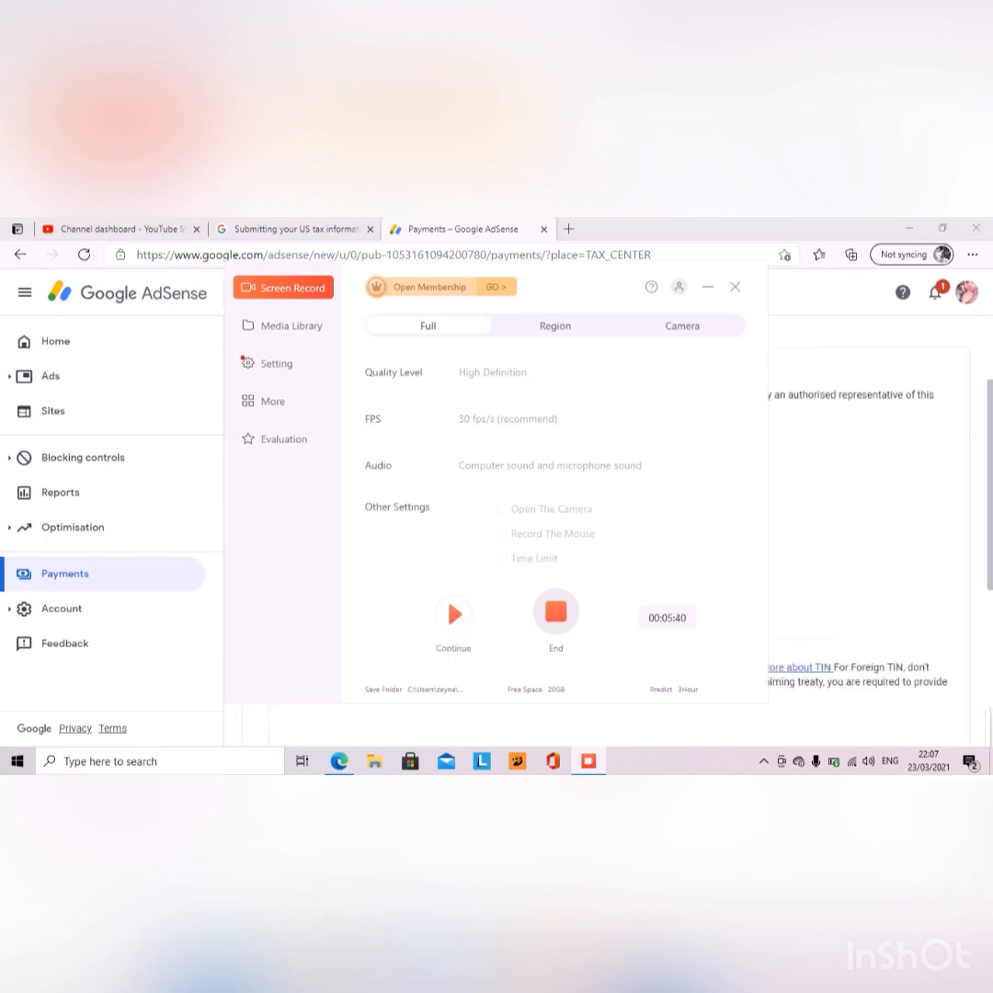
pyautogui.click(453, 614)
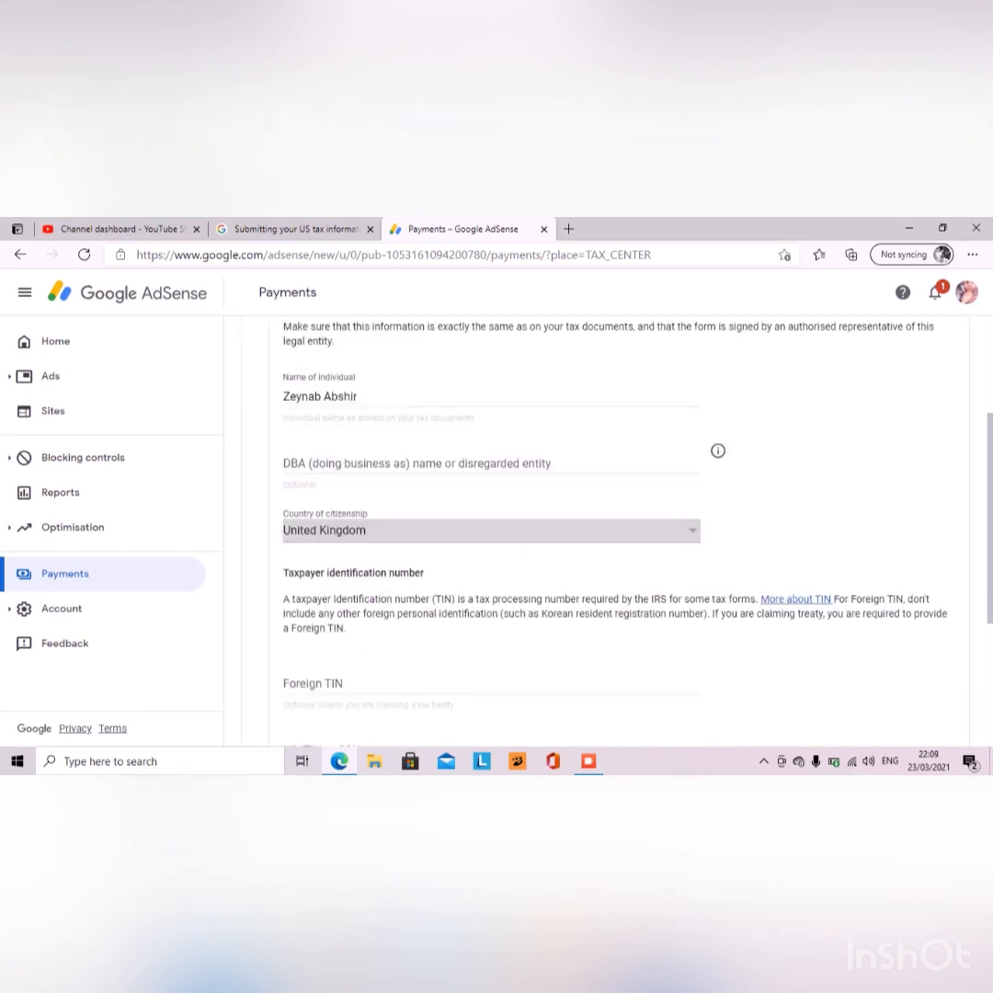
# Activate the Foreign TIN field under Taxpayer identification number for entry
pyautogui.scroll(-3, 616, 528)
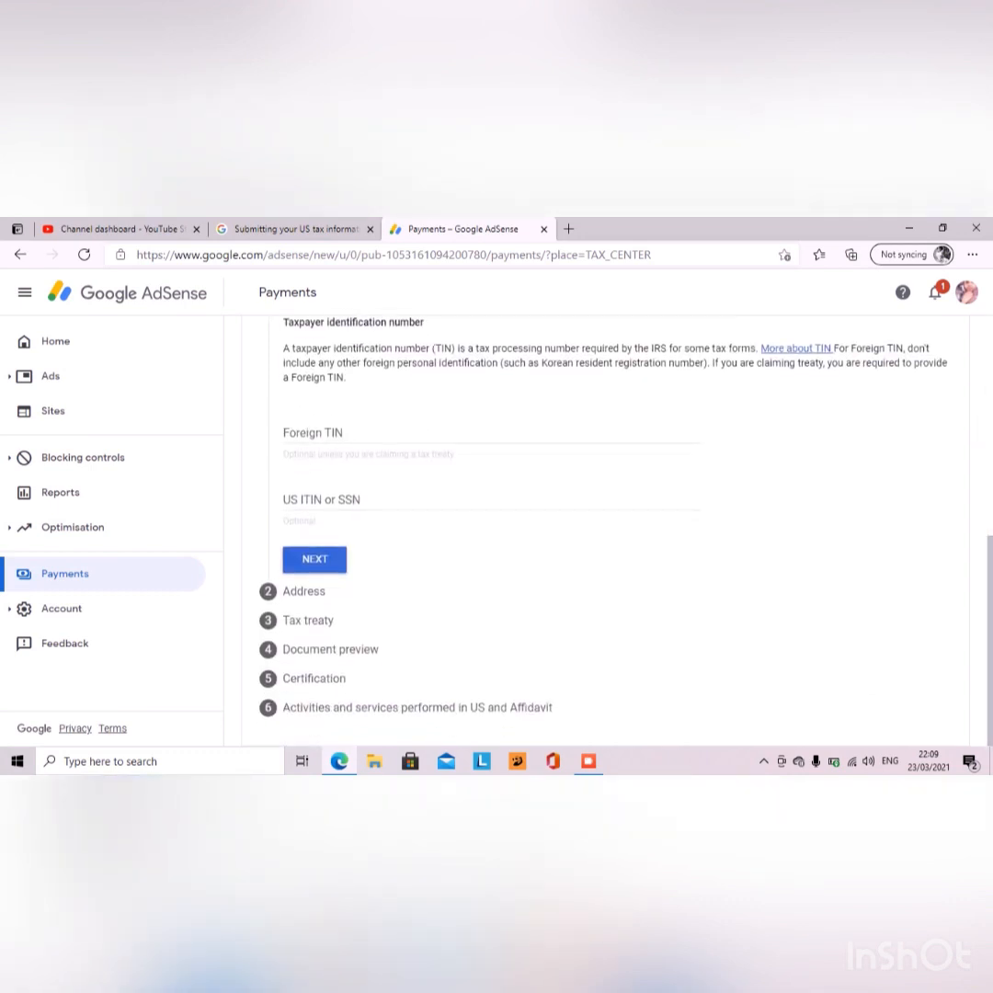
pyautogui.click(491, 433)
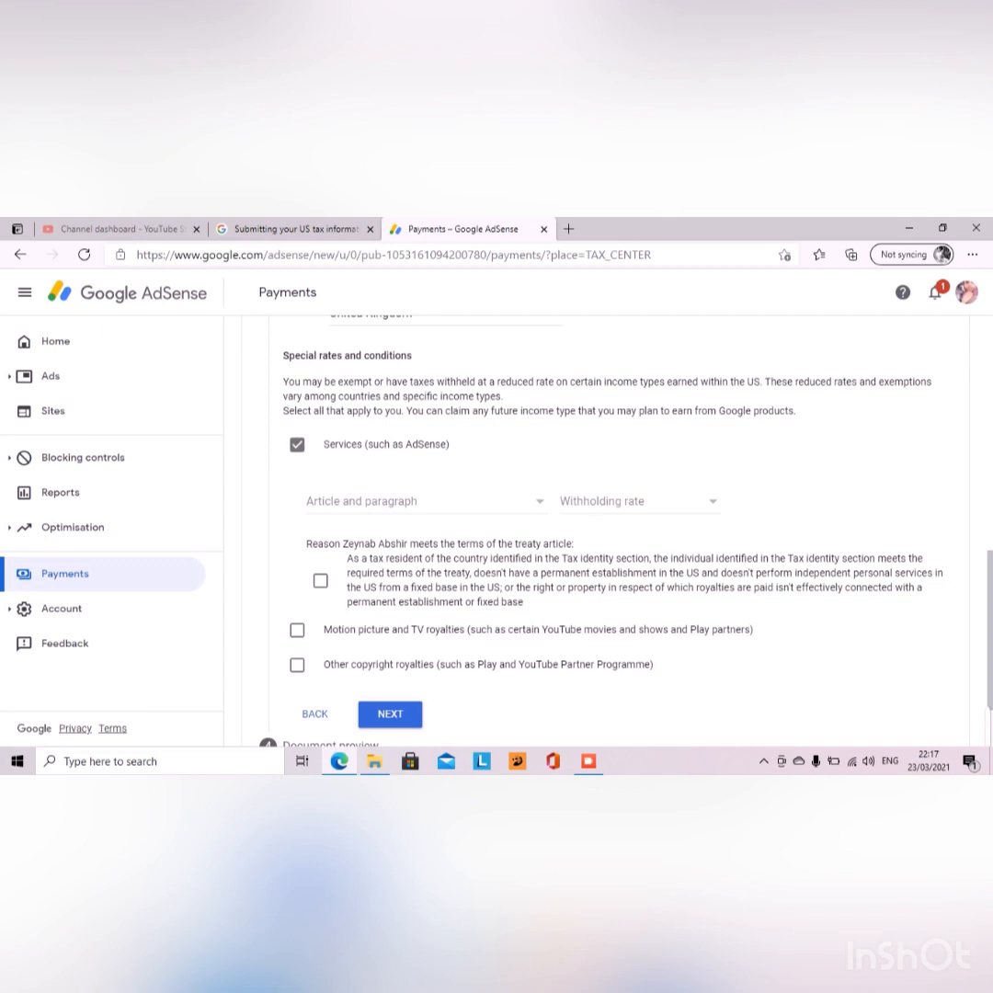
# Claim Services (such as AdSense) under Article 7 and paragraph 1 at 0% (reduced treaty rate) and confirm the treaty eligibility reason
pyautogui.click(297, 445)
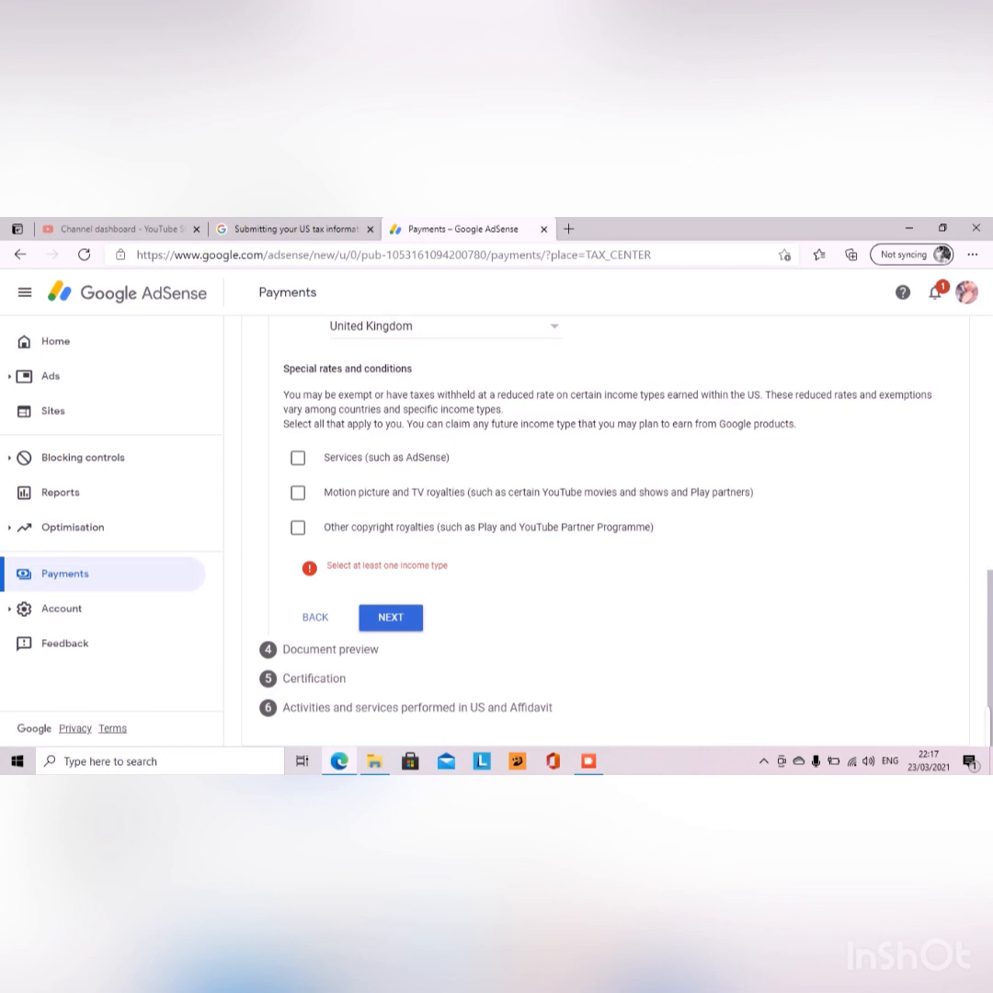
pyautogui.click(297, 457)
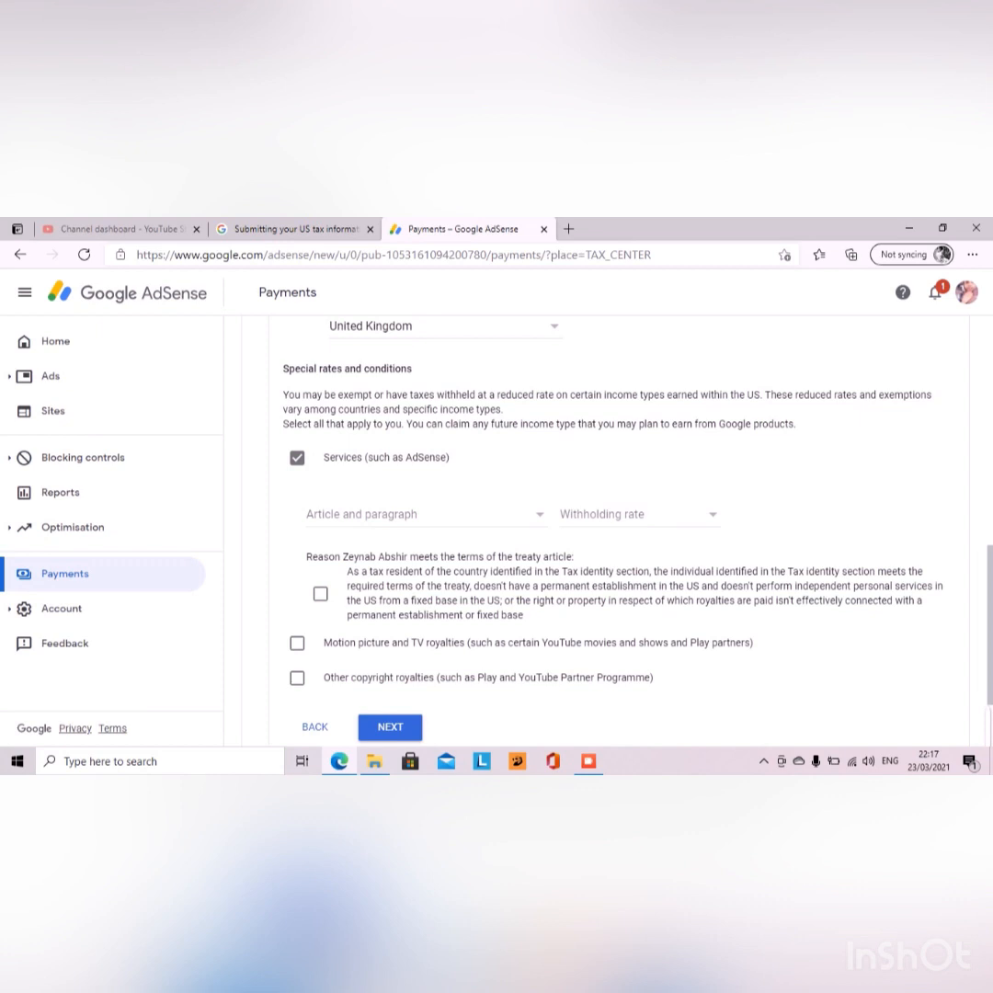
pyautogui.click(426, 516)
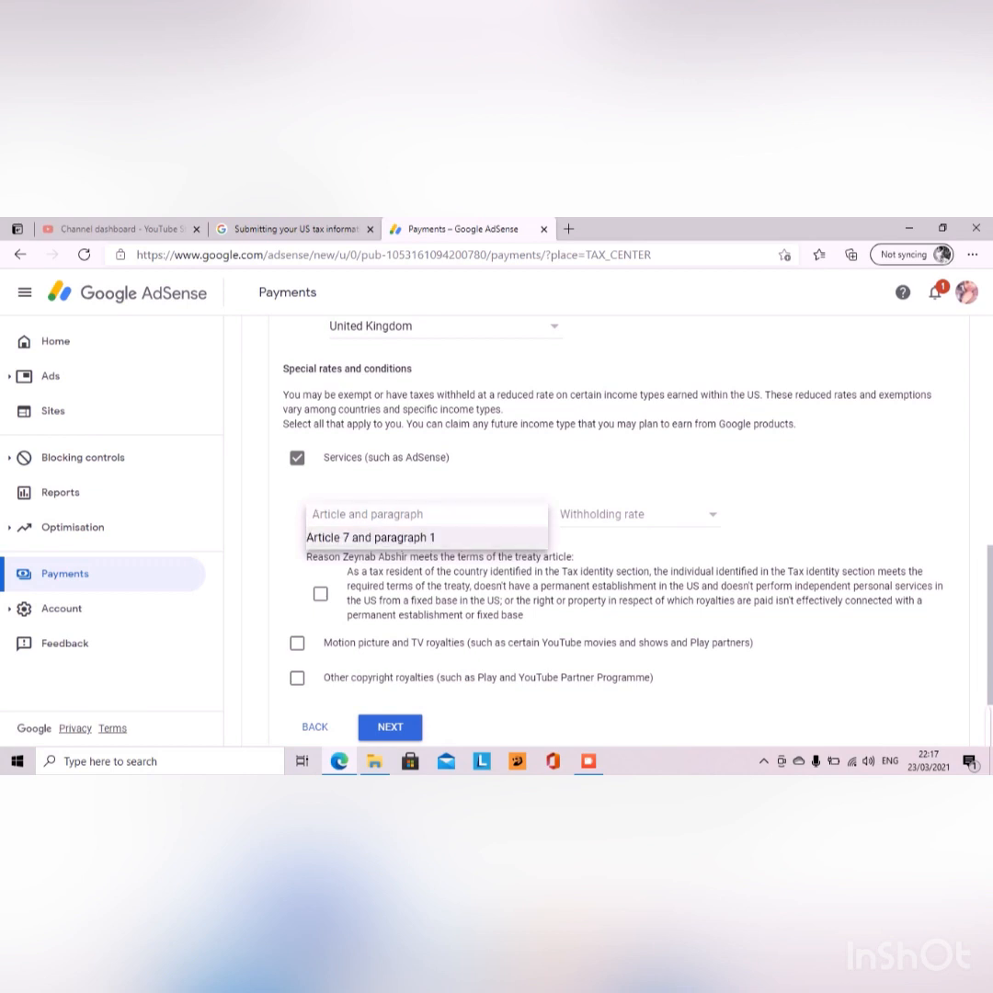
pyautogui.click(435, 538)
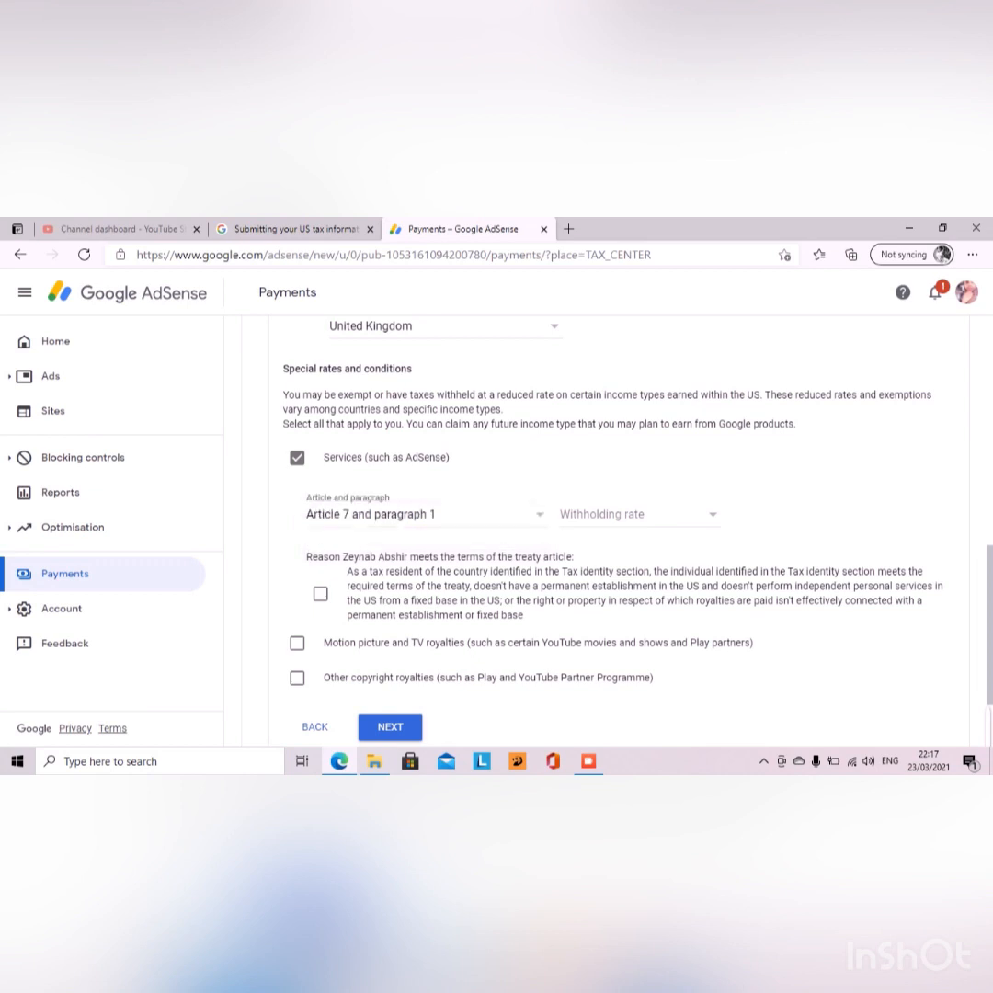
pyautogui.click(639, 515)
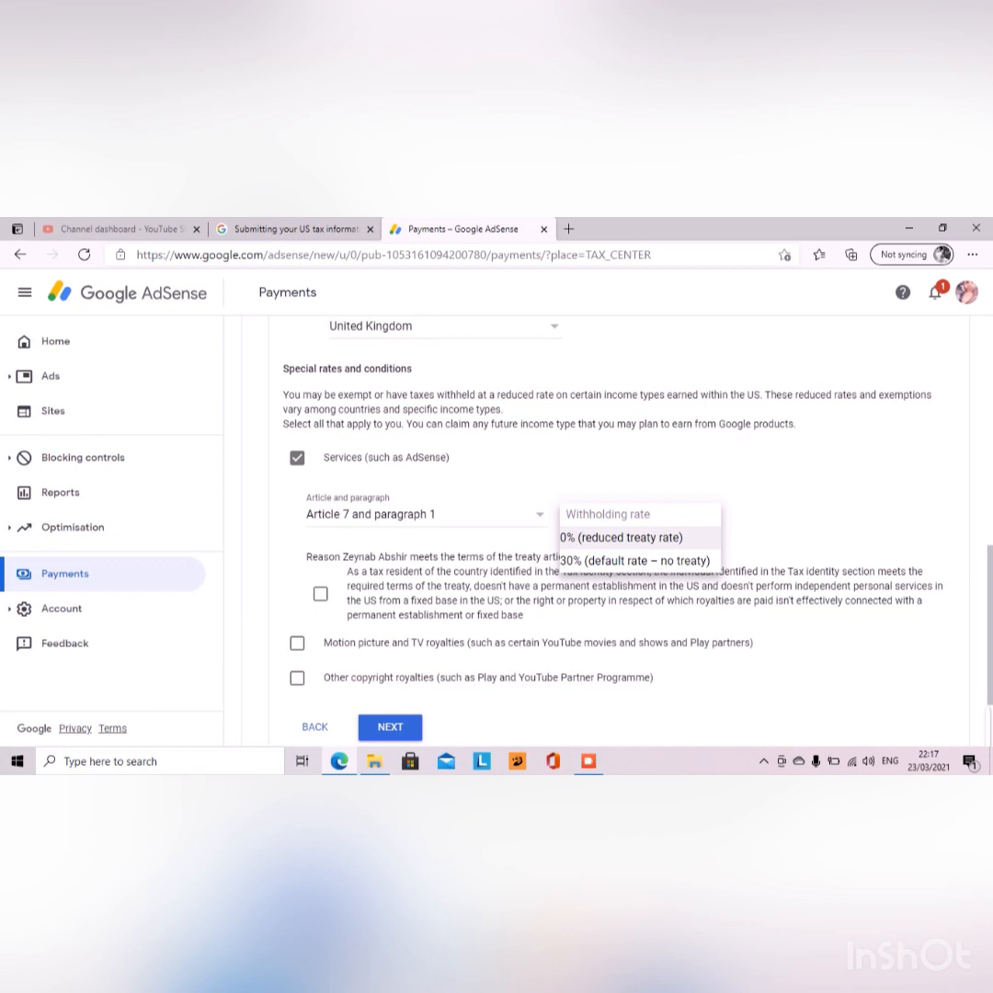
pyautogui.click(623, 538)
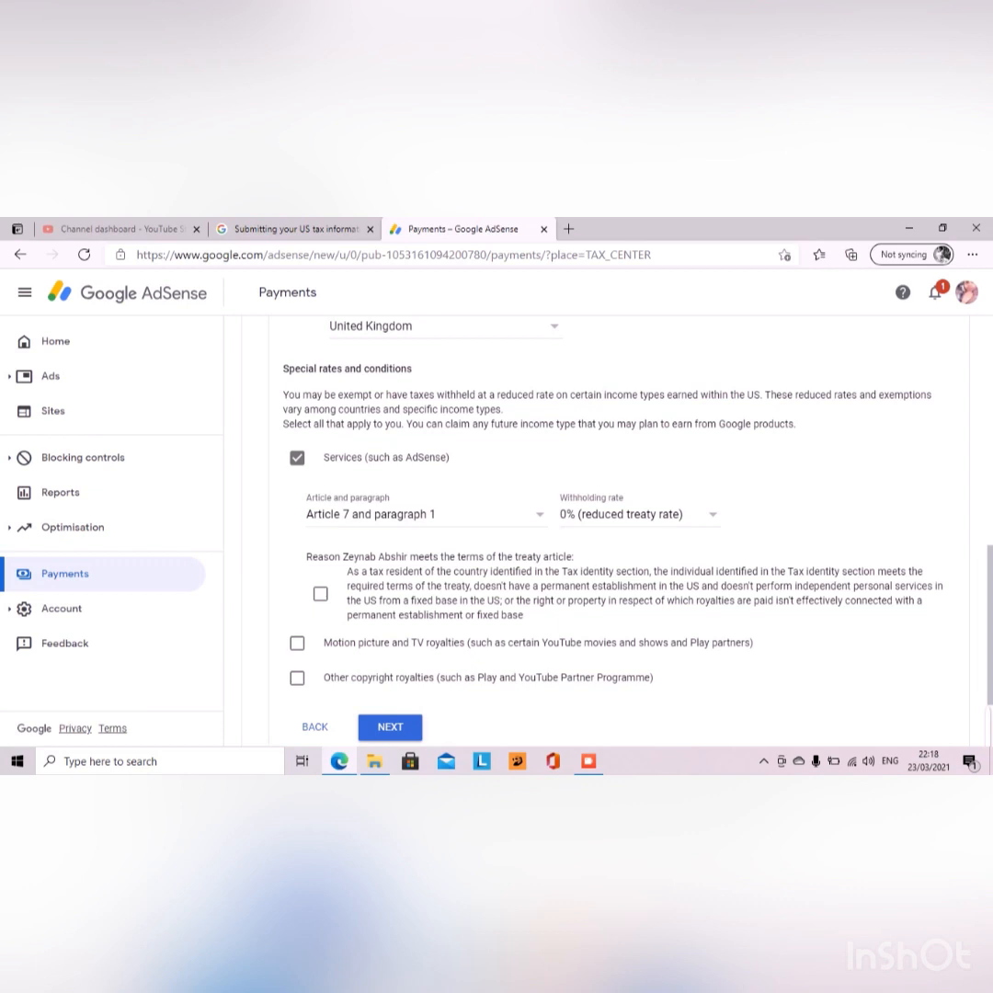
pyautogui.click(320, 594)
# Claim Motion picture and TV royalties under Article 12 and paragraph 1 at 0% (reduced treaty rate)
pyautogui.click(298, 642)
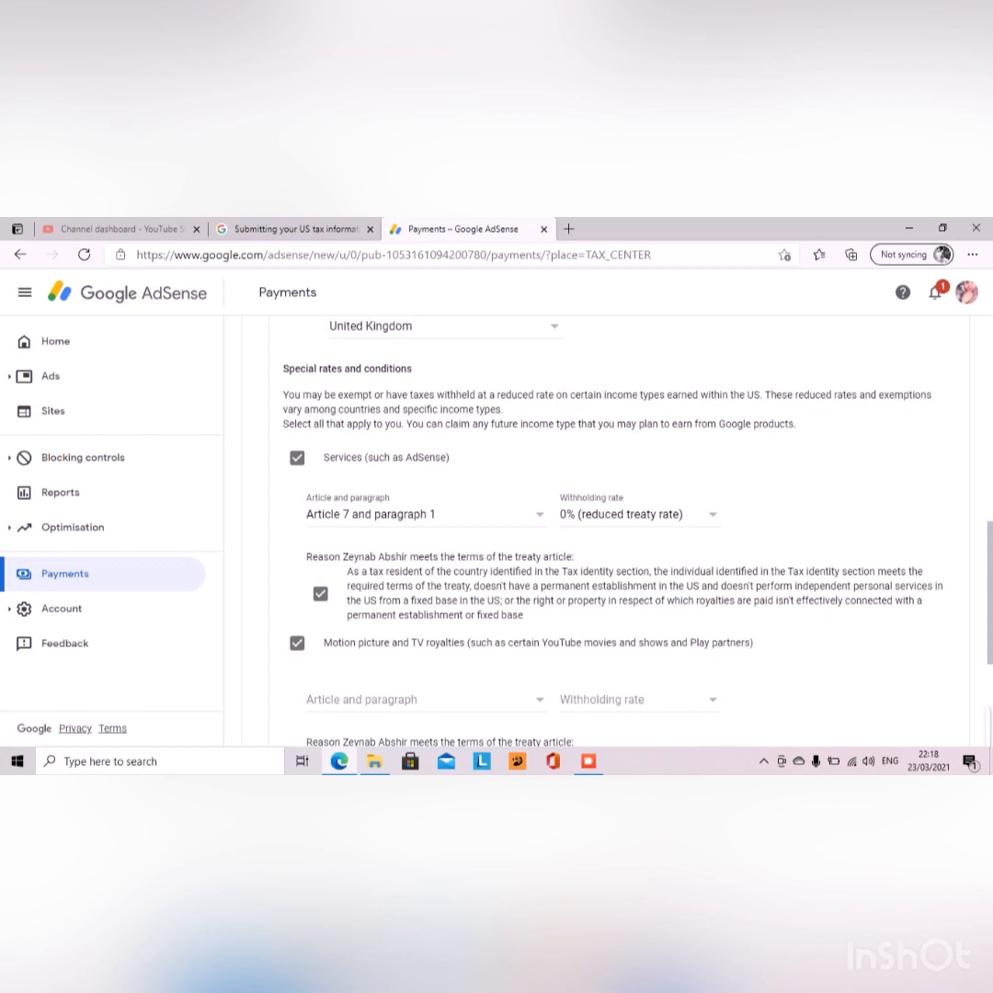
pyautogui.click(426, 699)
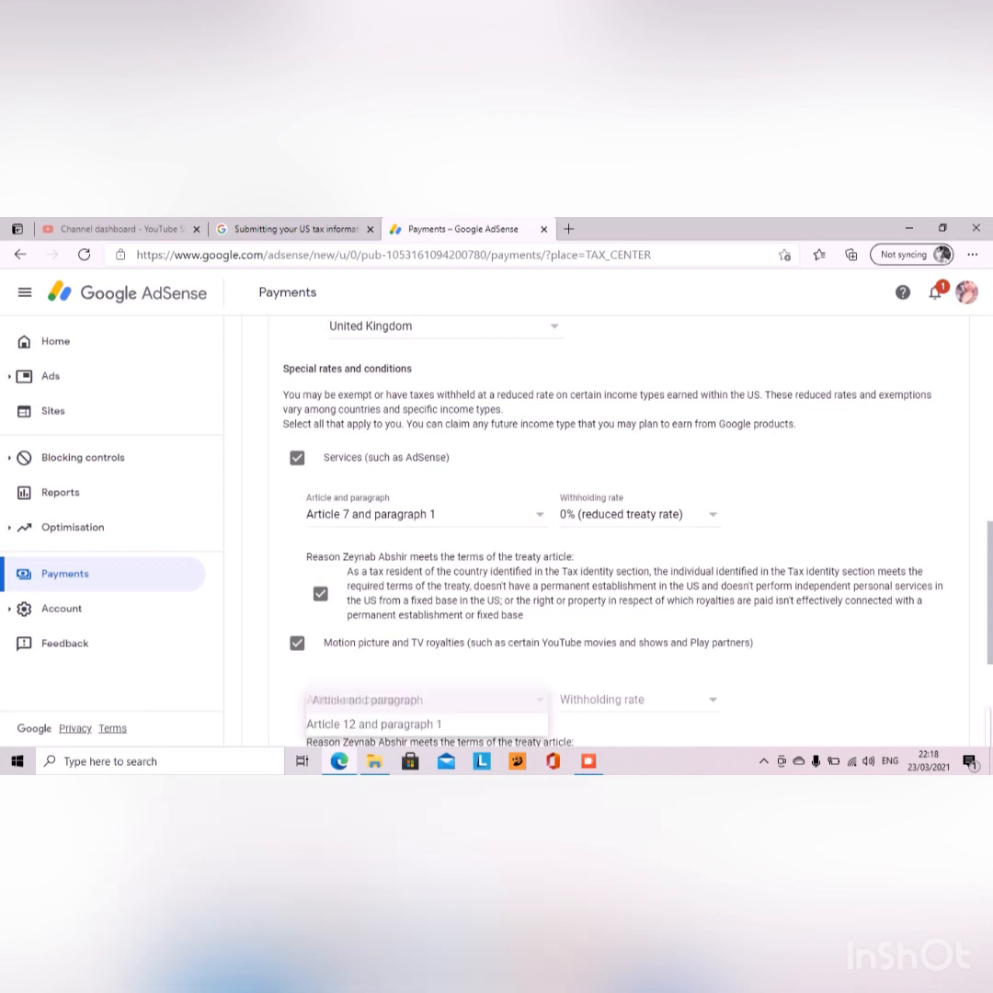
pyautogui.click(426, 725)
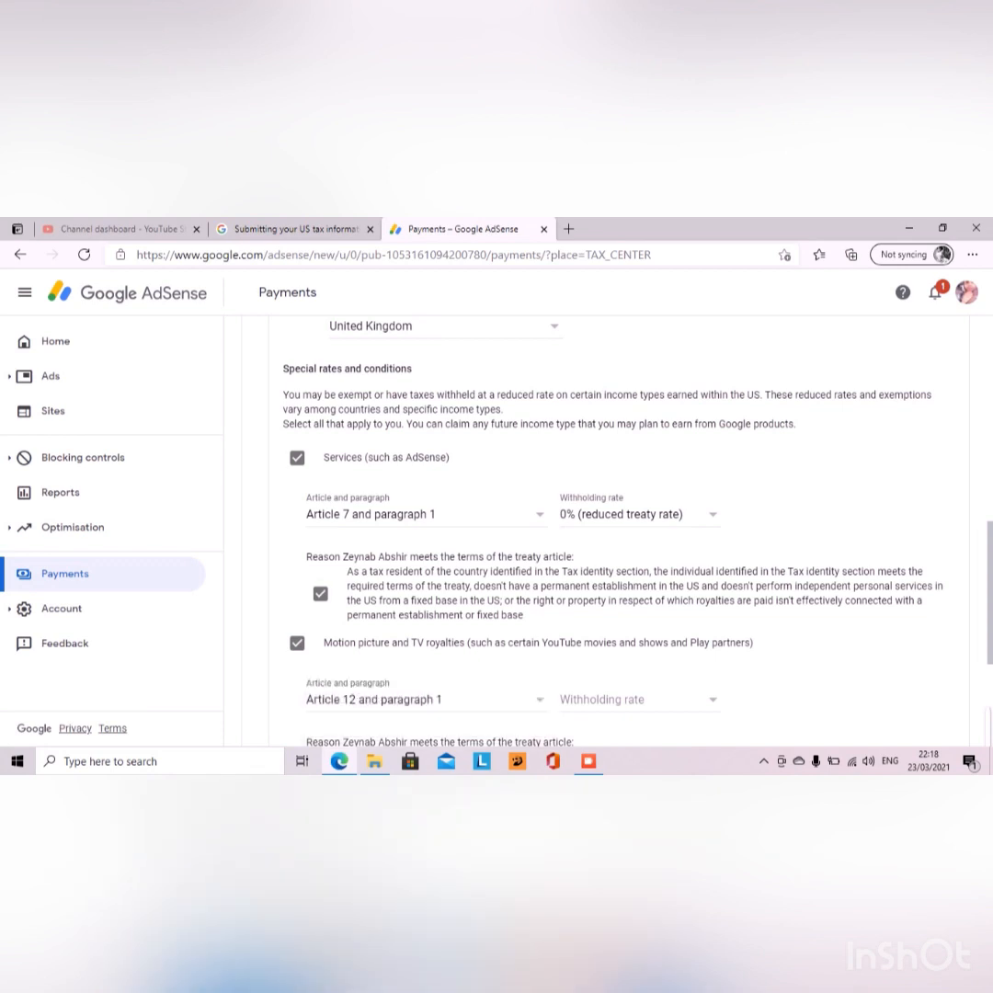
pyautogui.click(637, 700)
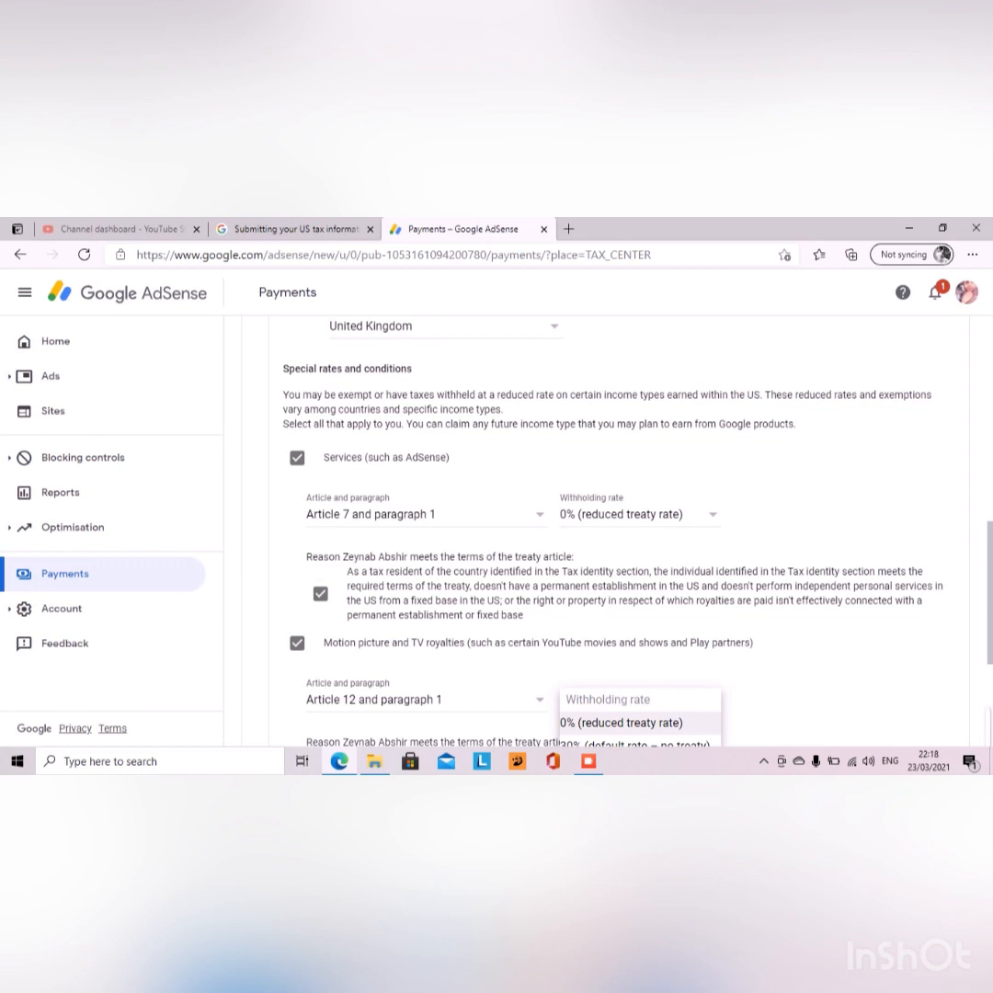
pyautogui.click(621, 723)
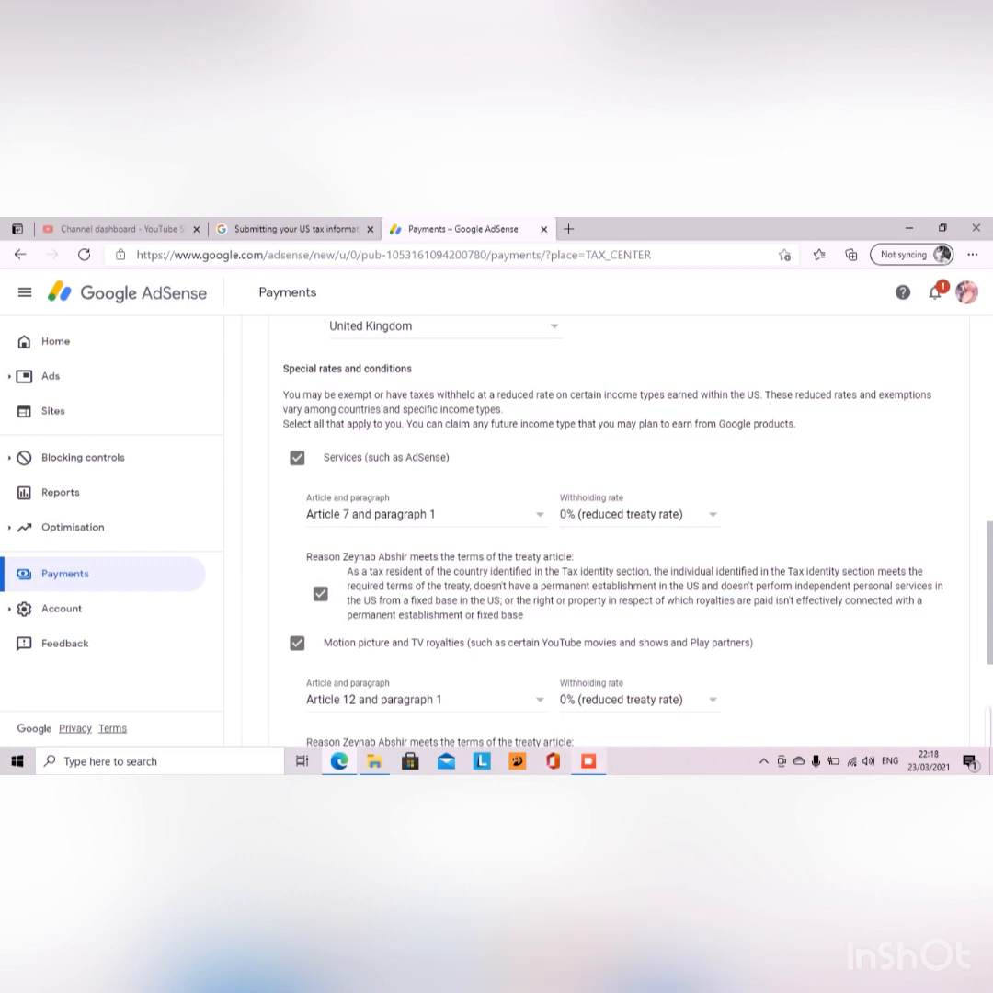
pyautogui.click(589, 761)
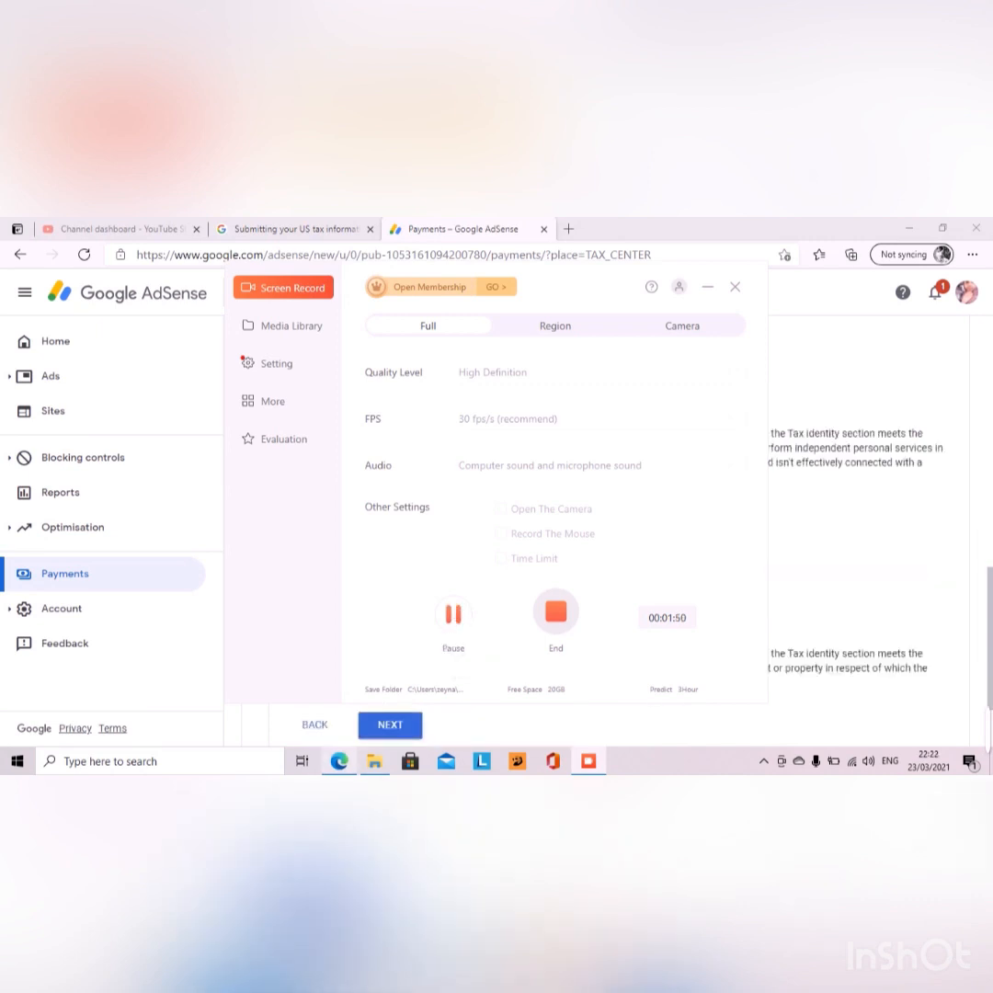
pyautogui.click(340, 761)
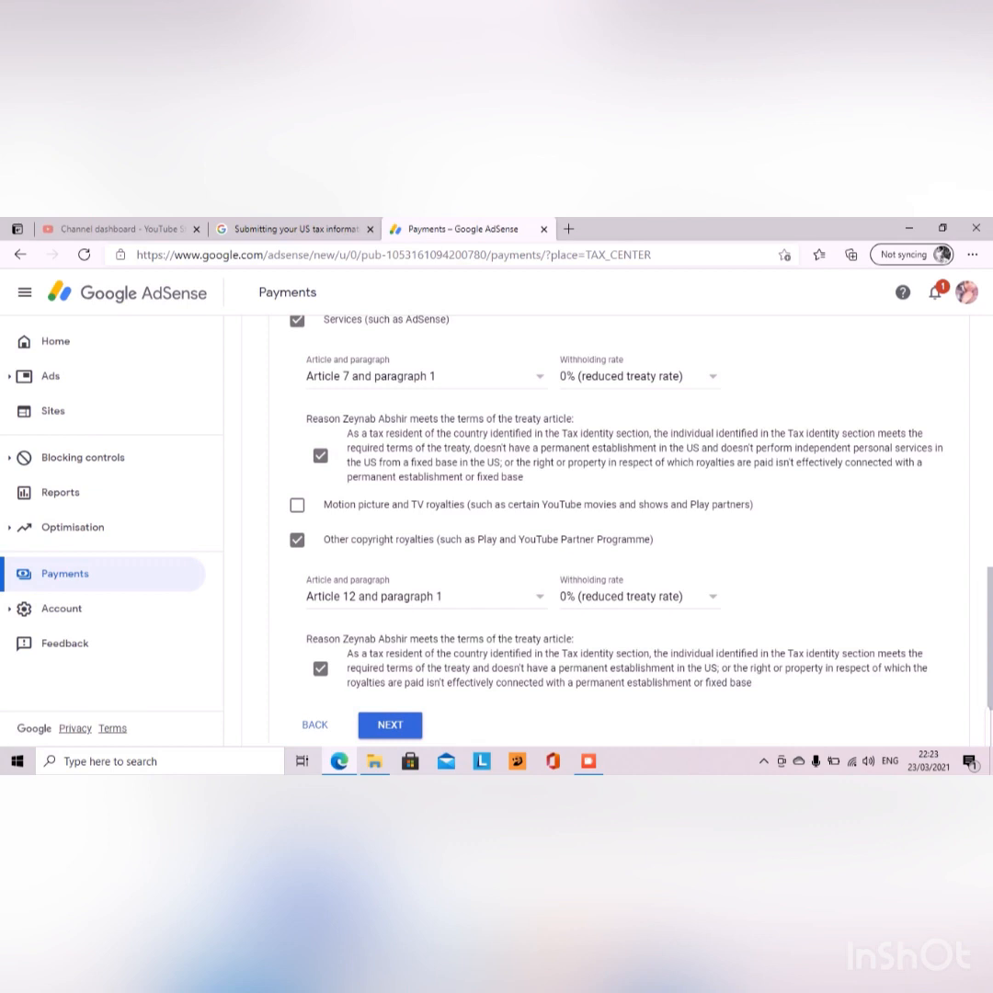
# Select Article 12 and paragraph 1 with 0% (reduced treaty rate) for Other copyright royalties
pyautogui.click(539, 597)
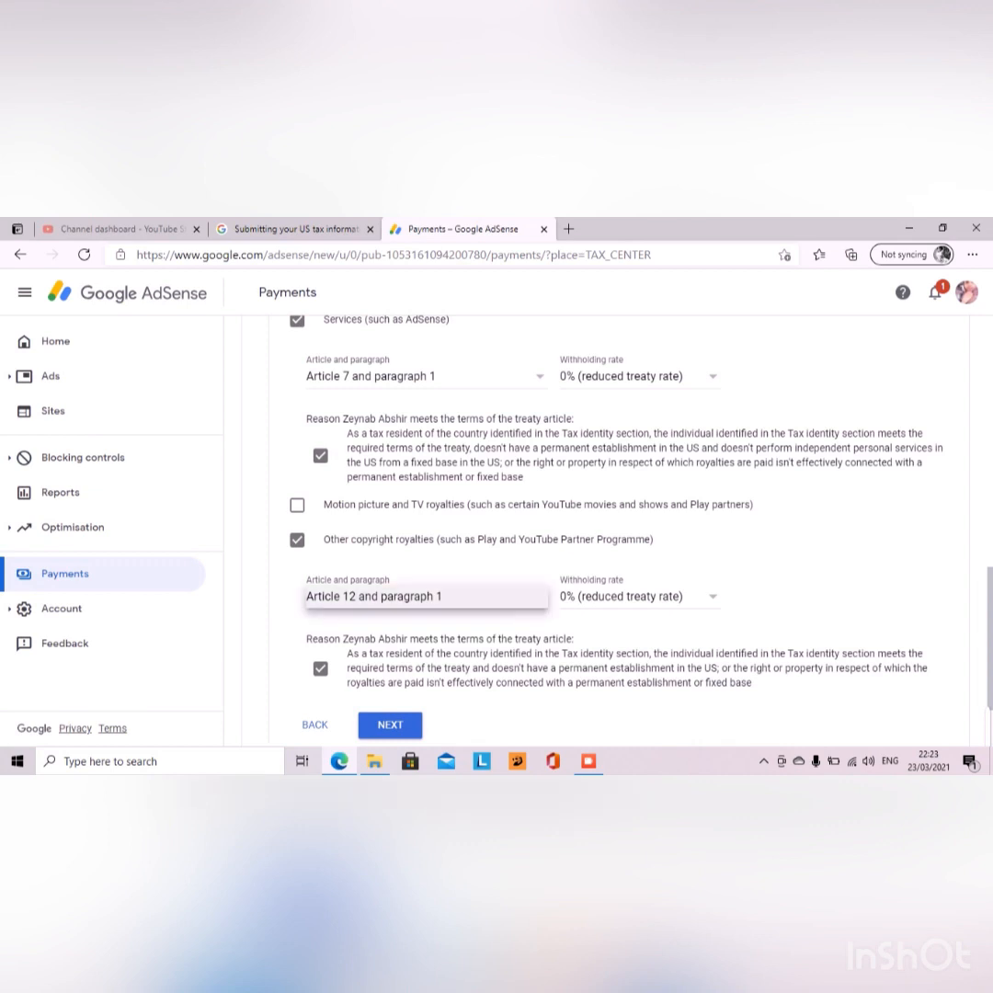
pyautogui.click(539, 597)
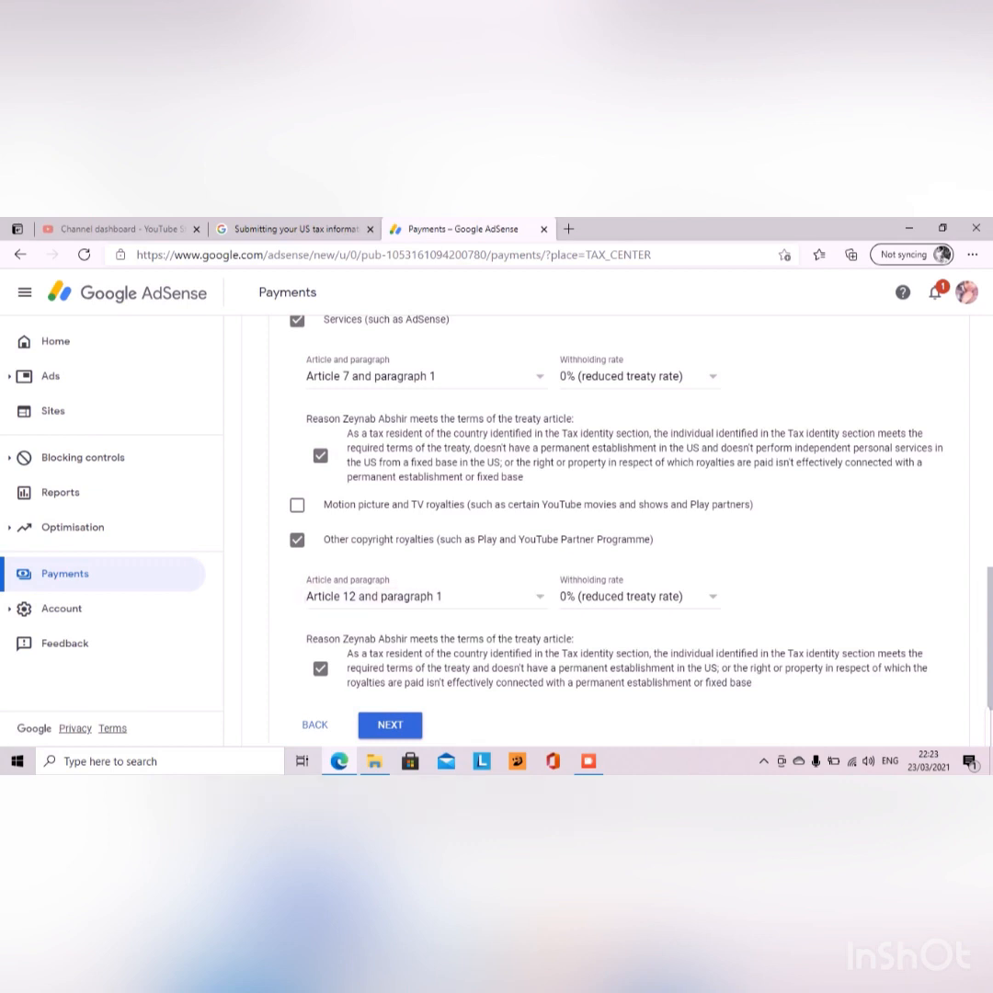
pyautogui.click(713, 597)
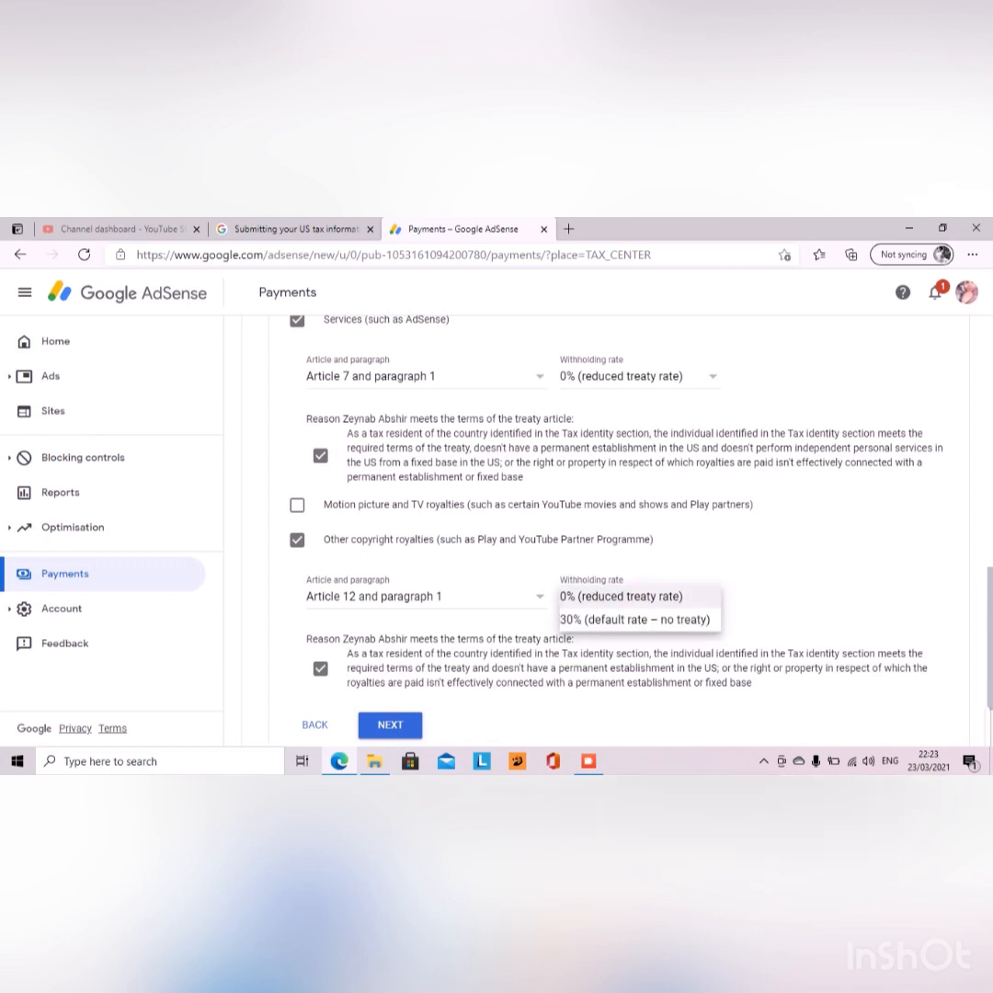
pyautogui.click(641, 597)
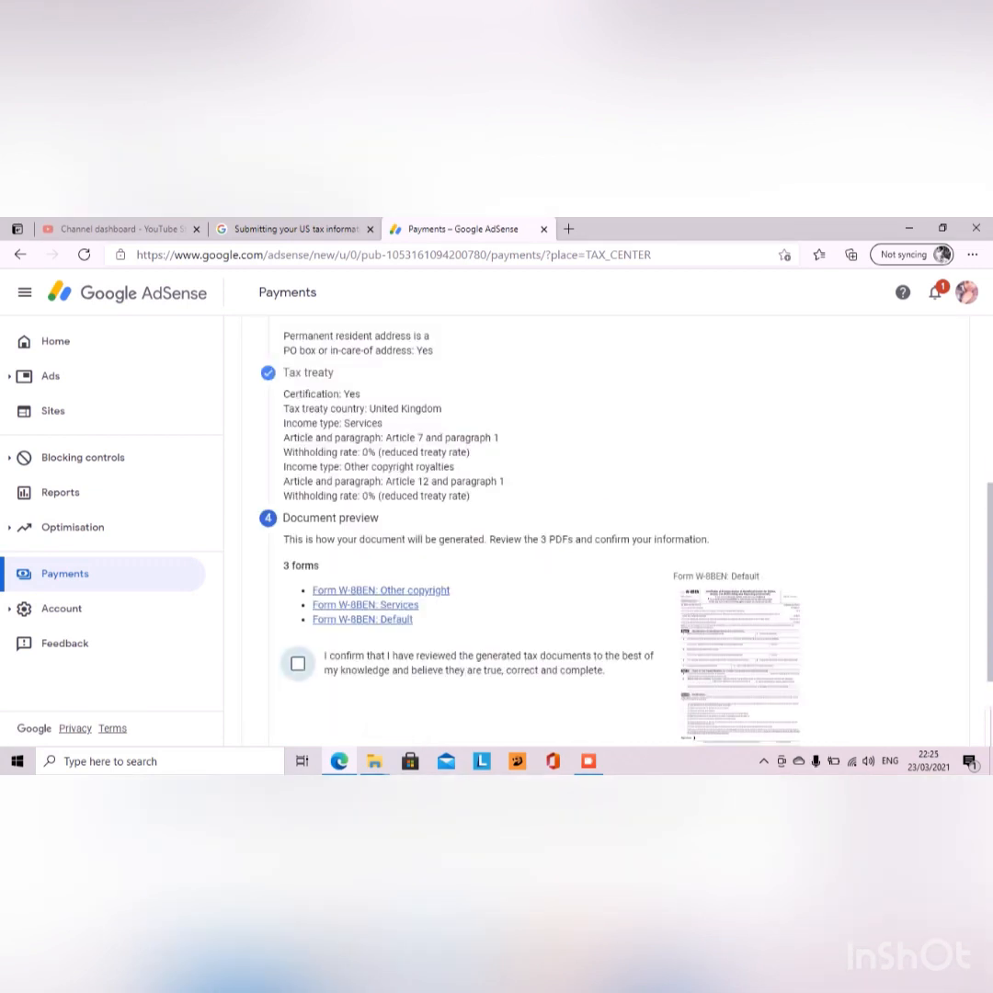
# Confirm that the generated W-8BEN documents have been reviewed and complete the signed certification
pyautogui.scroll(-3, 607, 528)
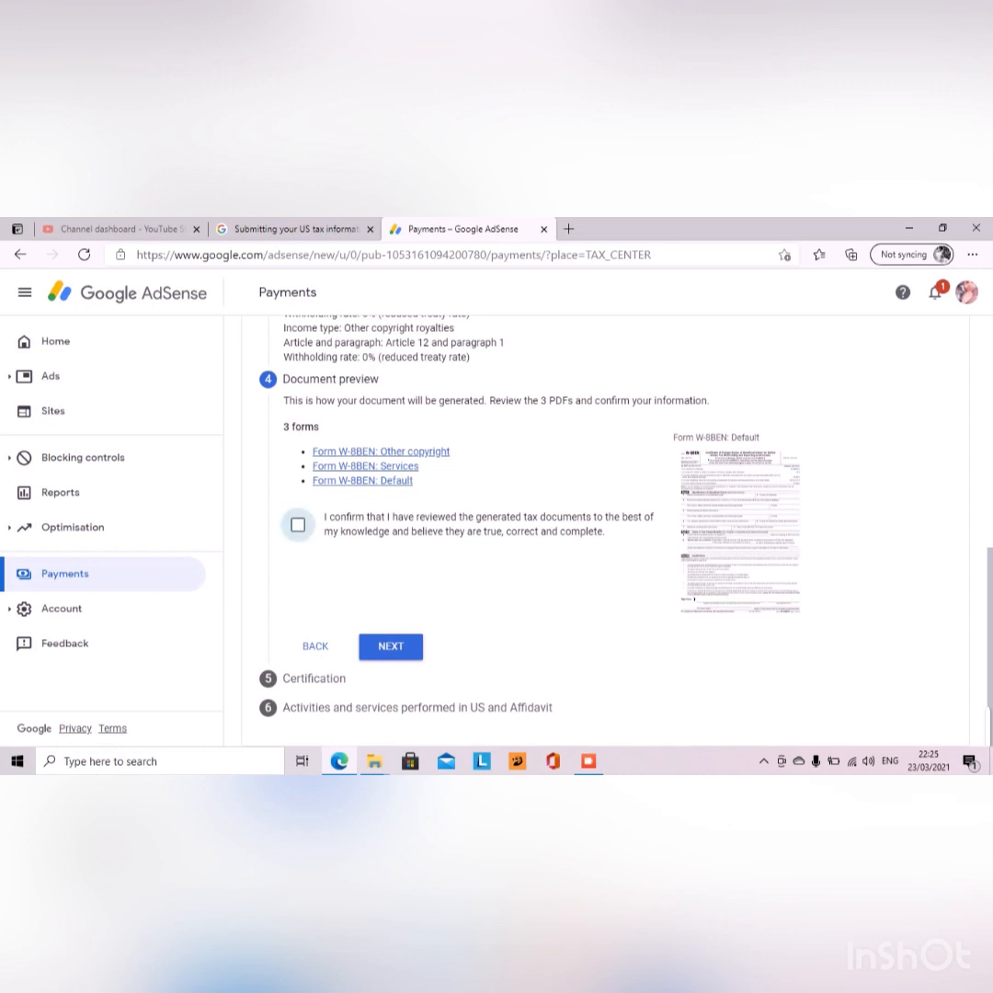
pyautogui.click(298, 525)
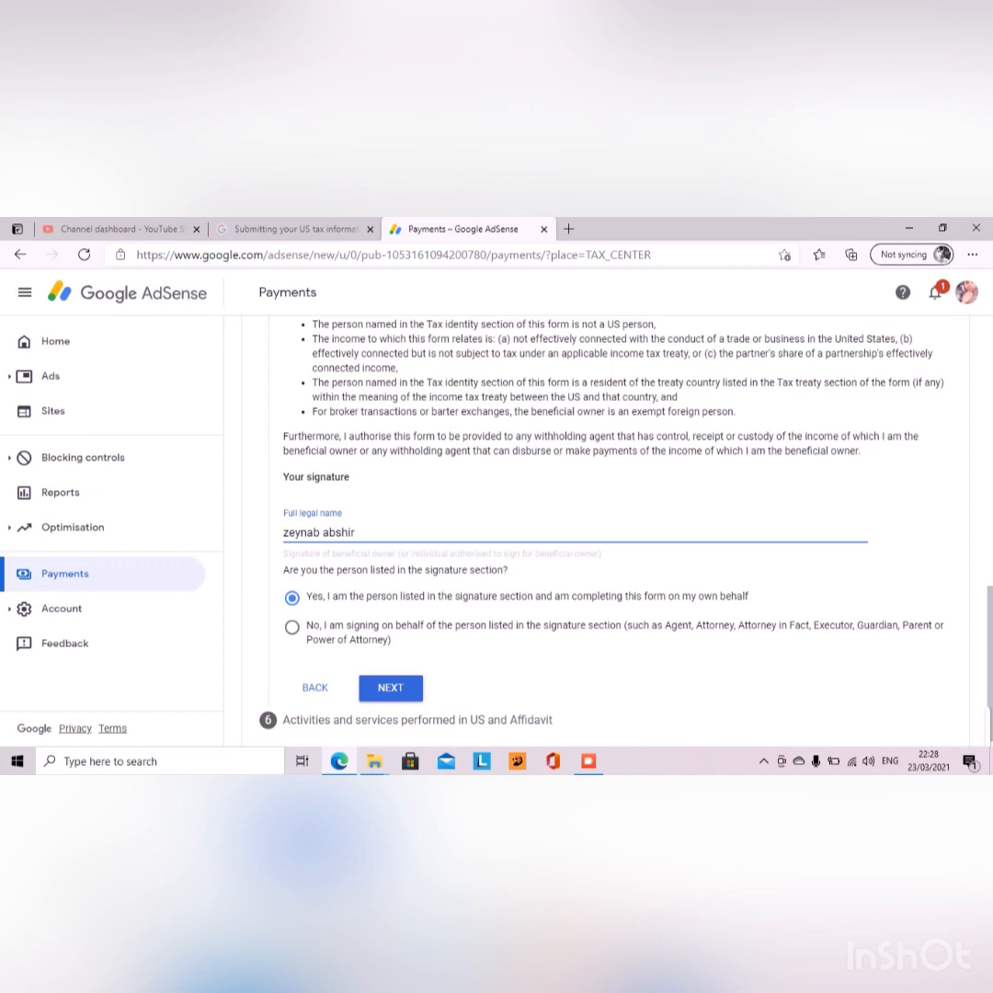
pyautogui.press('Return')
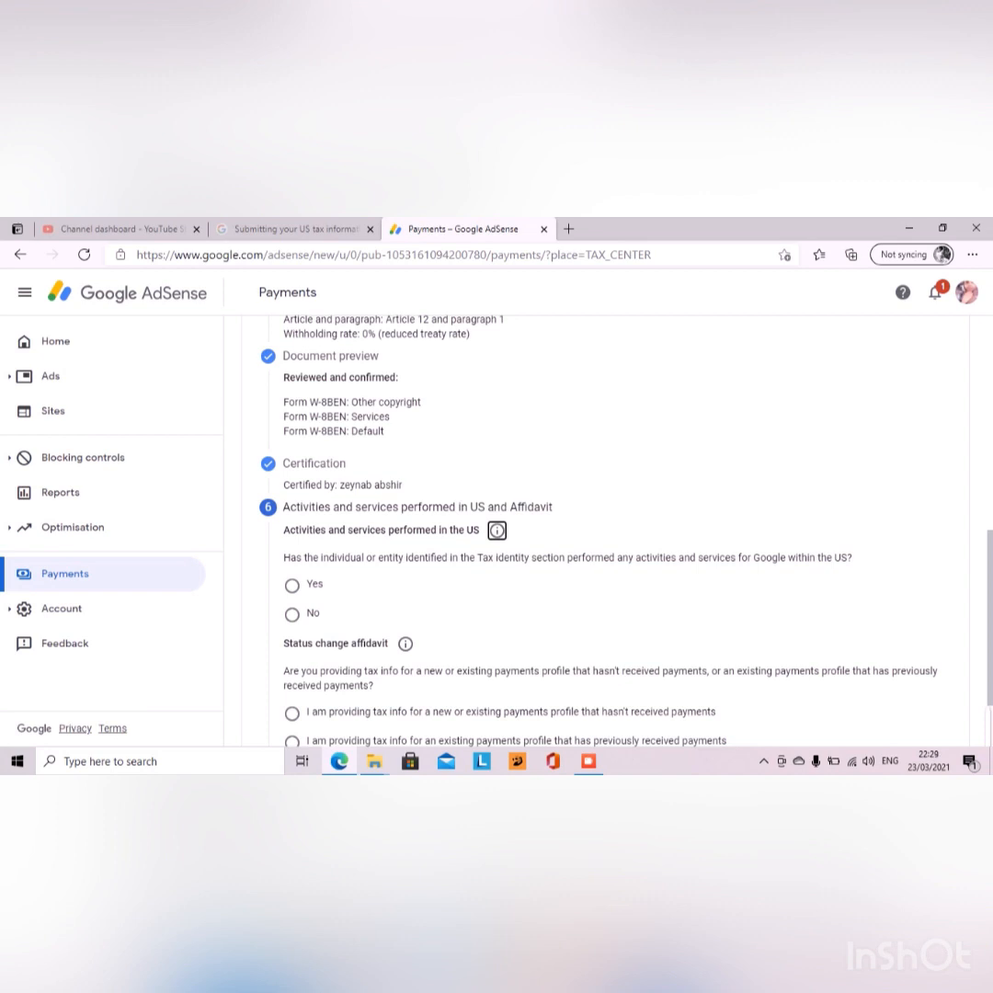
pyautogui.scroll(-2, 605, 530)
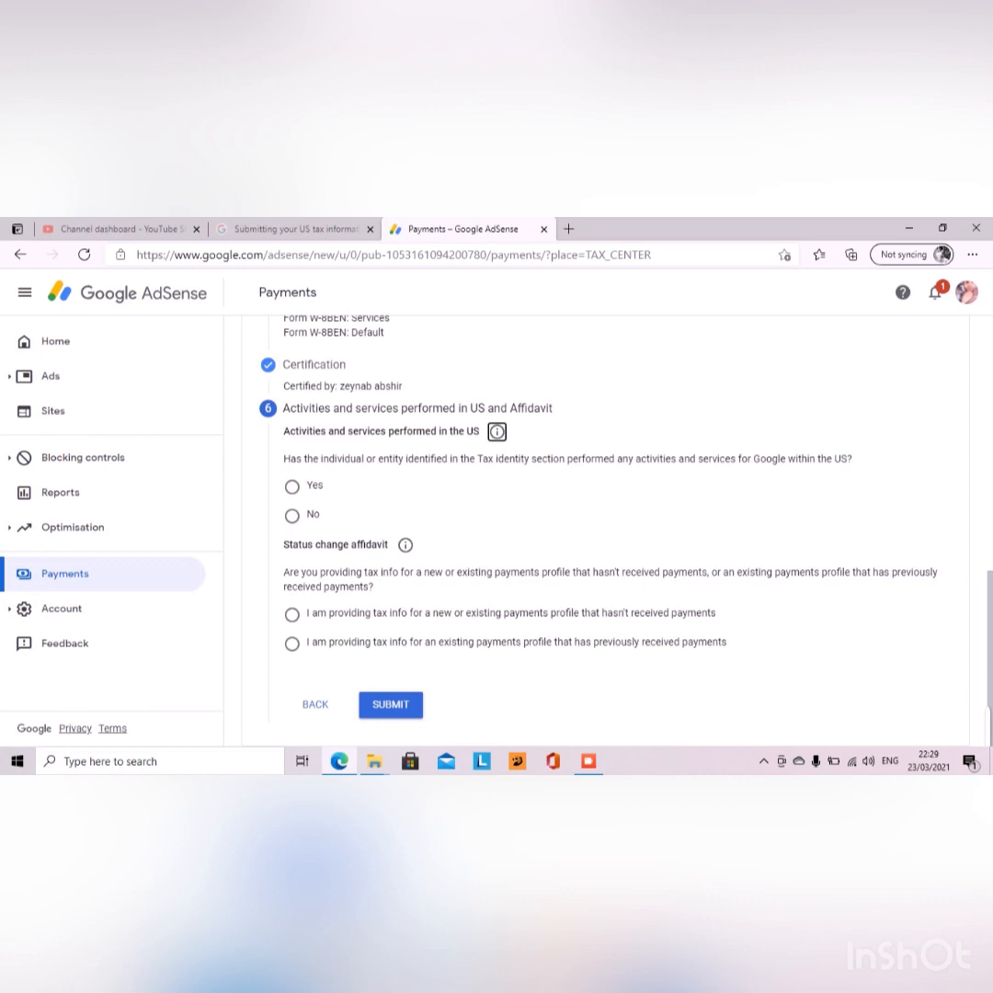
pyautogui.click(589, 762)
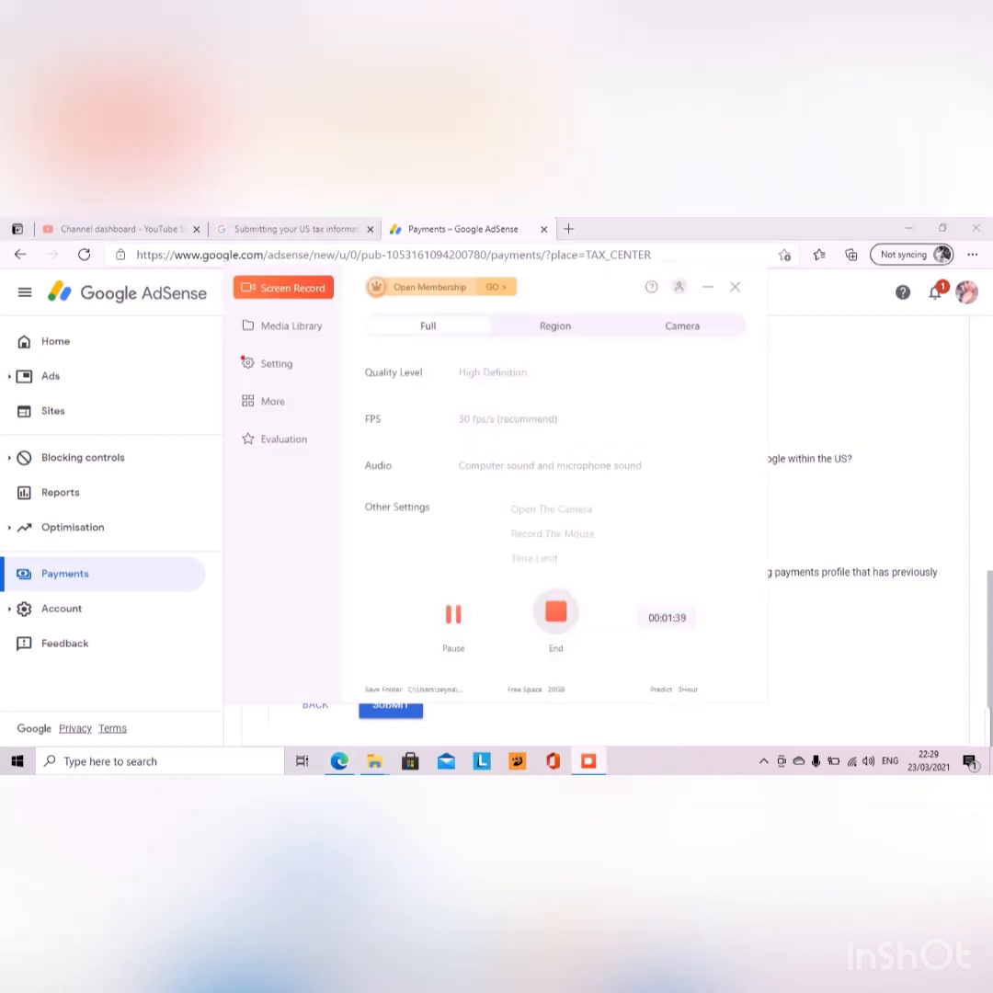
pyautogui.click(455, 615)
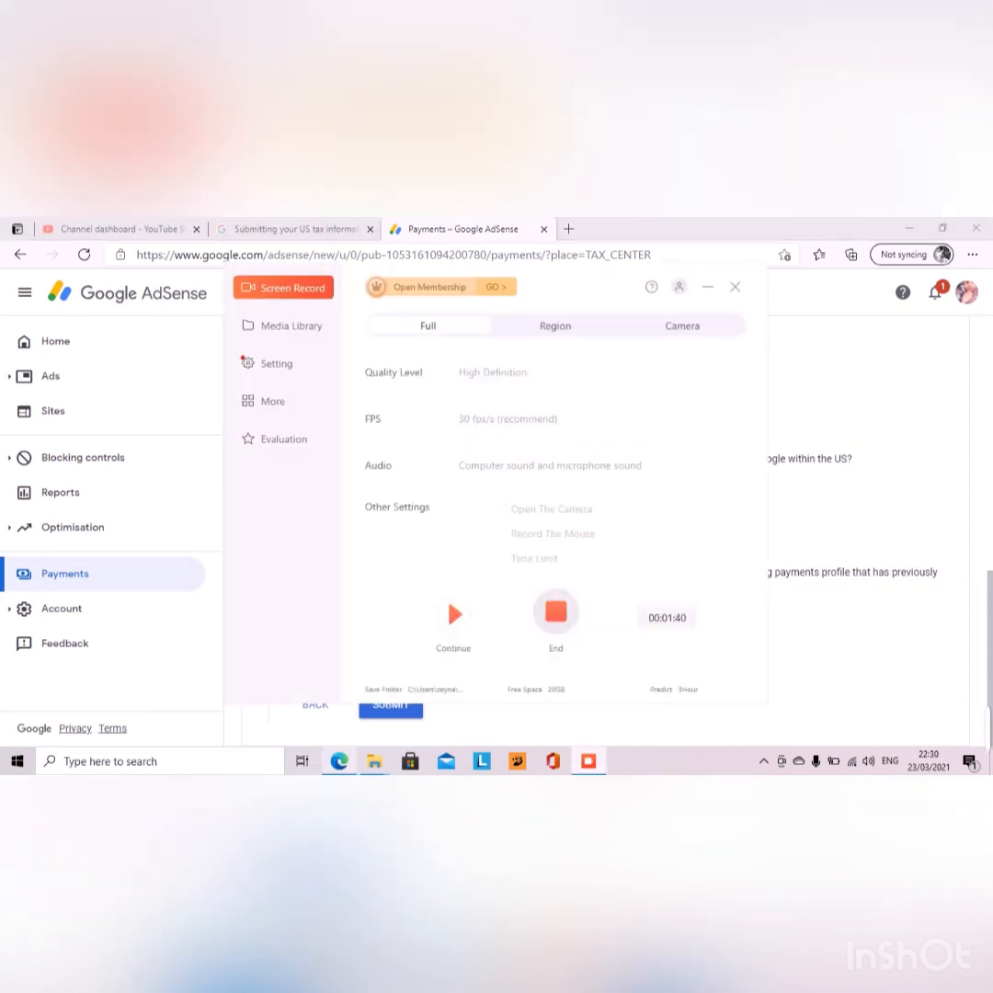
pyautogui.click(454, 616)
pyautogui.click(339, 762)
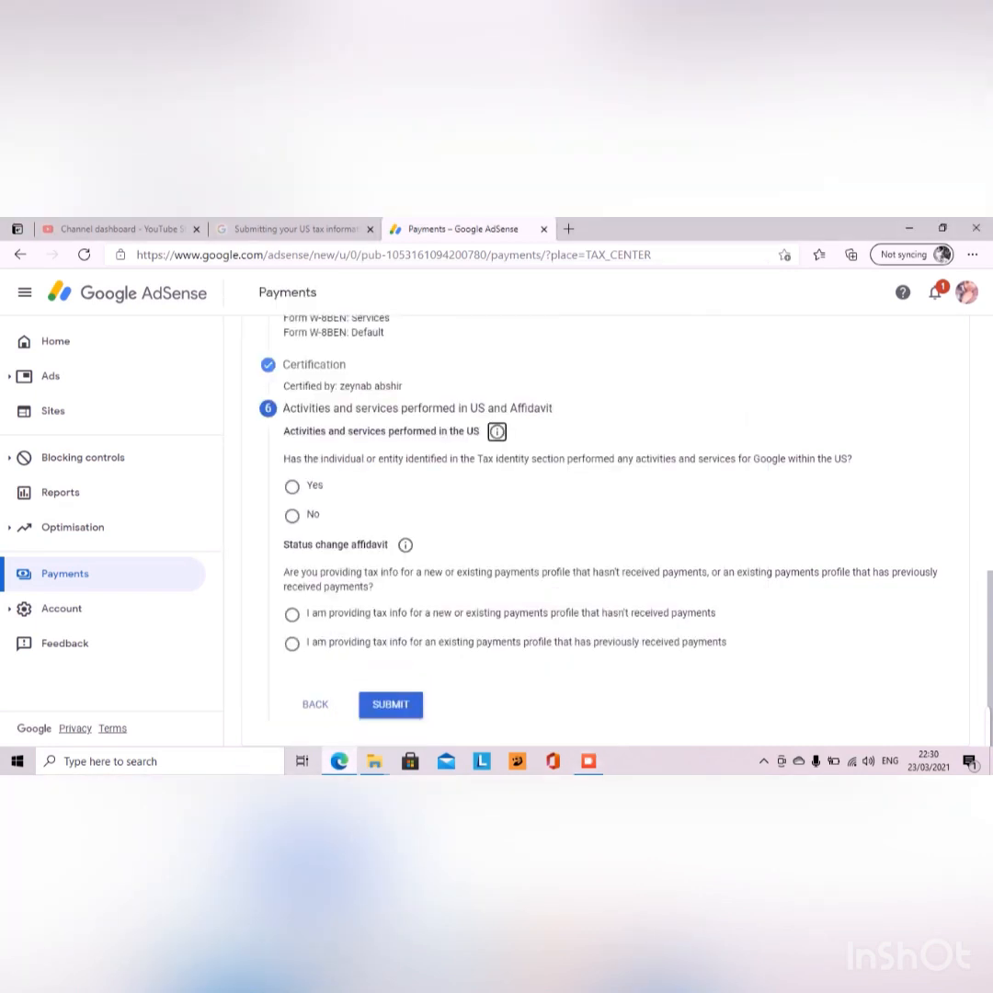
# Declare and certify no US activities, choose the payments profile that hasn't received payments for the affidavit, and submit the form
pyautogui.click(293, 516)
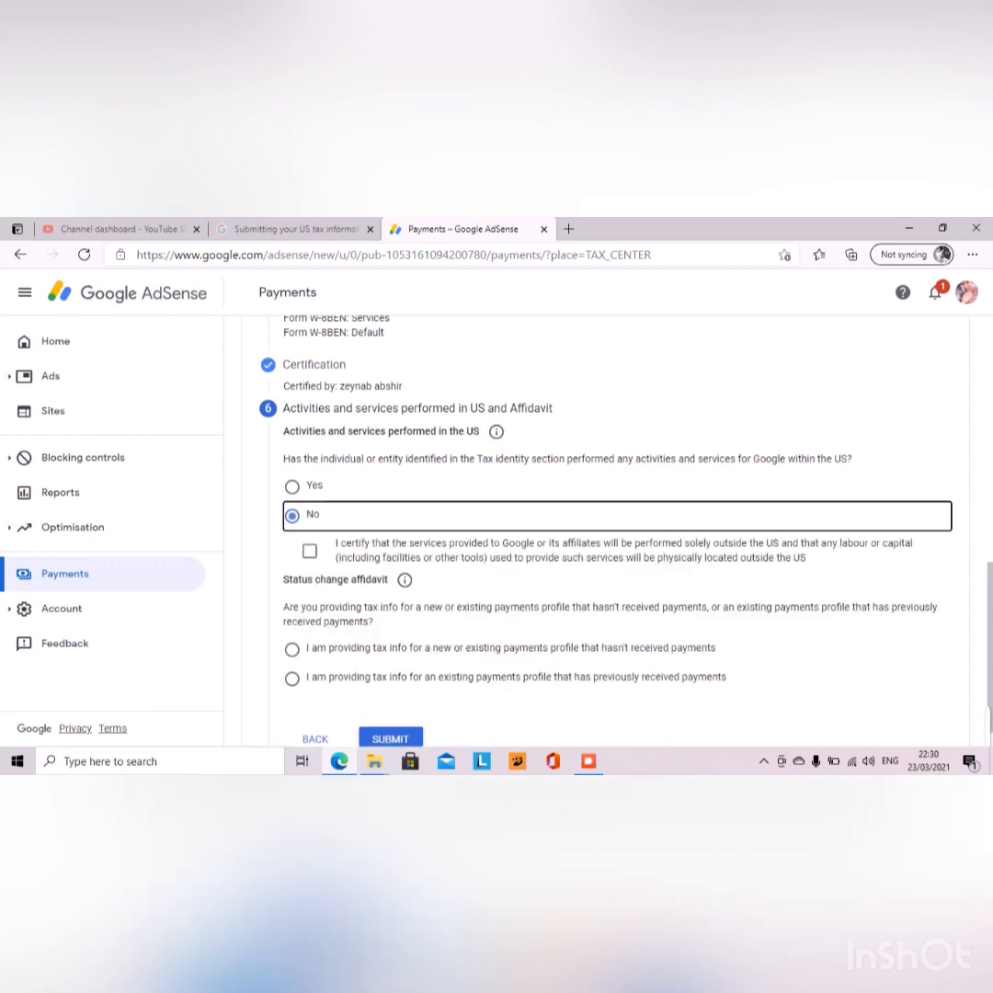
pyautogui.click(310, 552)
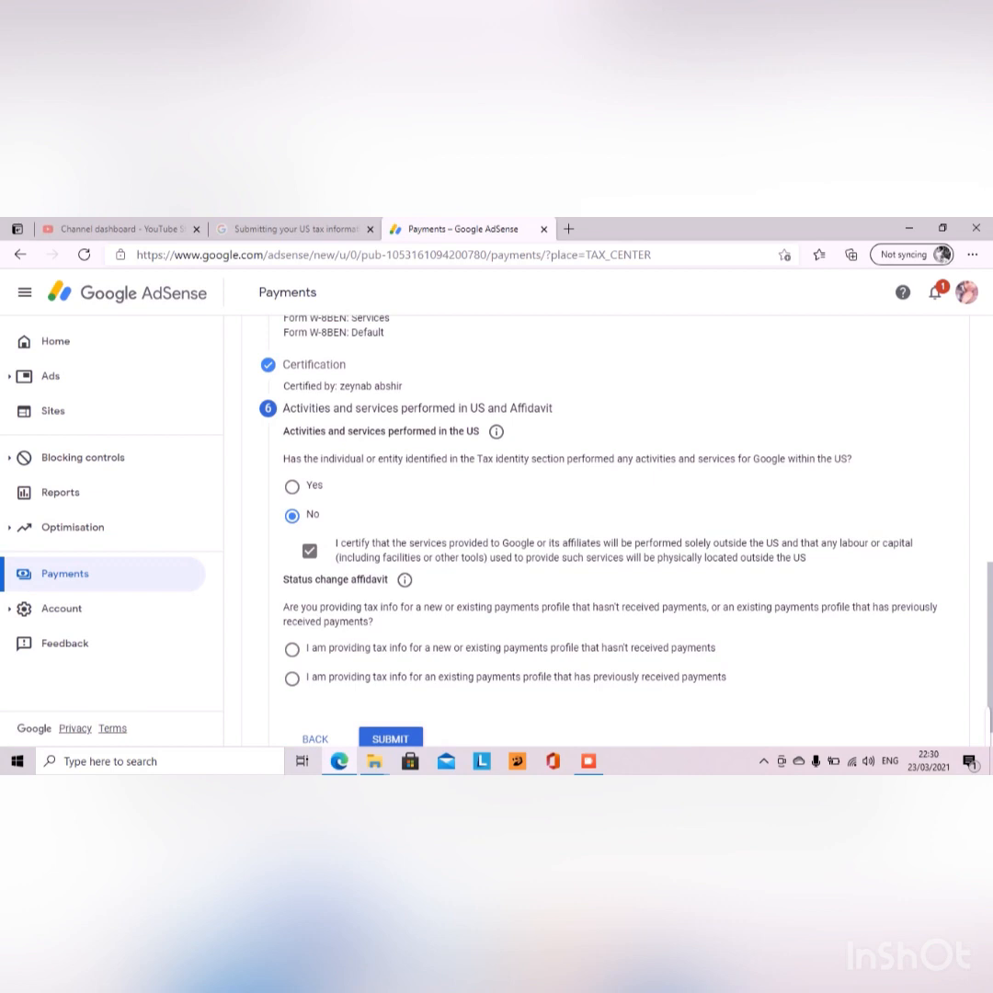
pyautogui.click(292, 649)
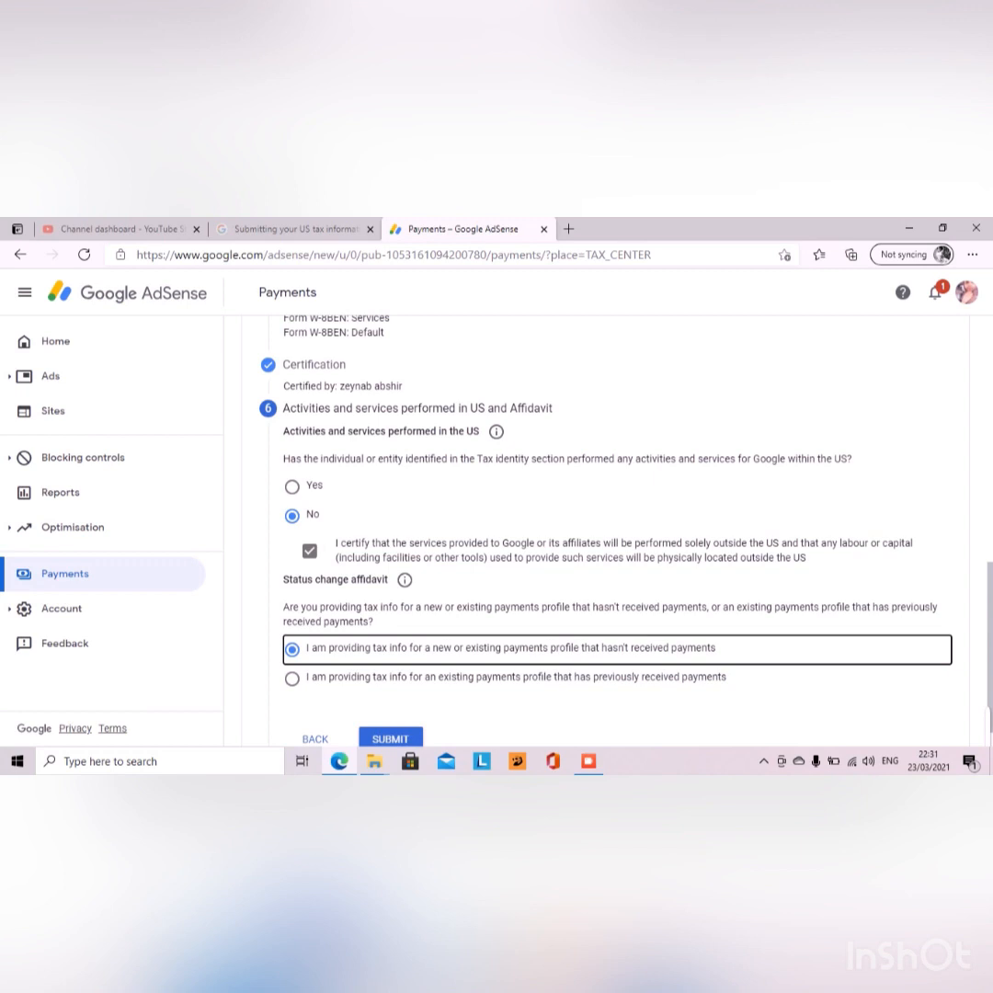
pyautogui.click(391, 738)
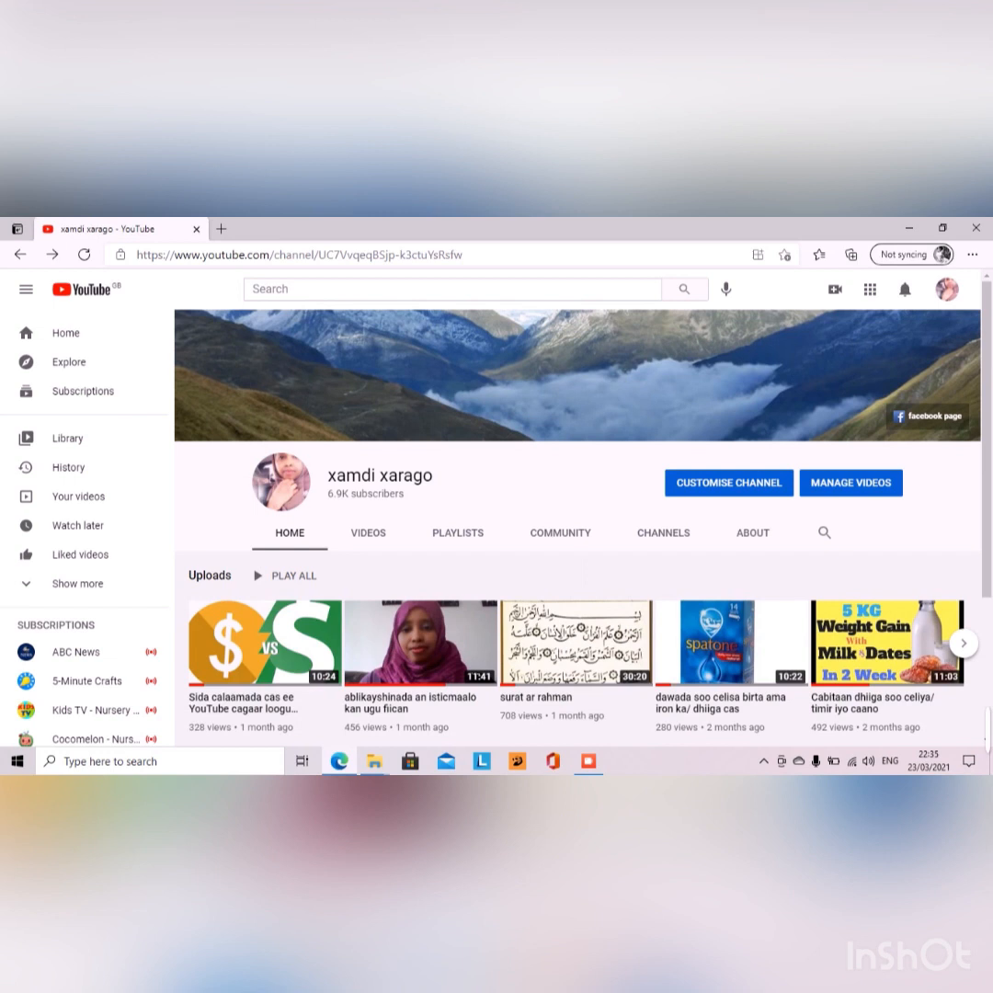
# Switch from the YouTube channel page to YouTube Studio
pyautogui.click(948, 290)
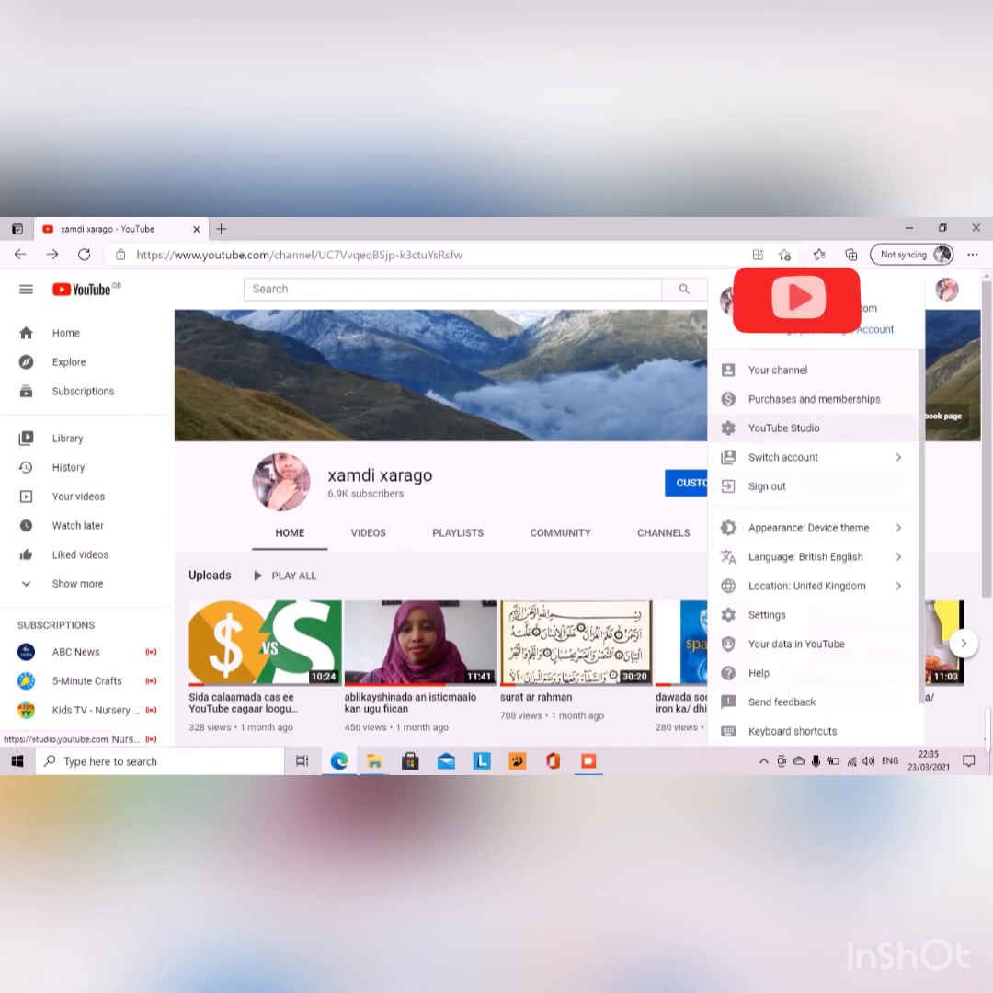
pyautogui.click(784, 427)
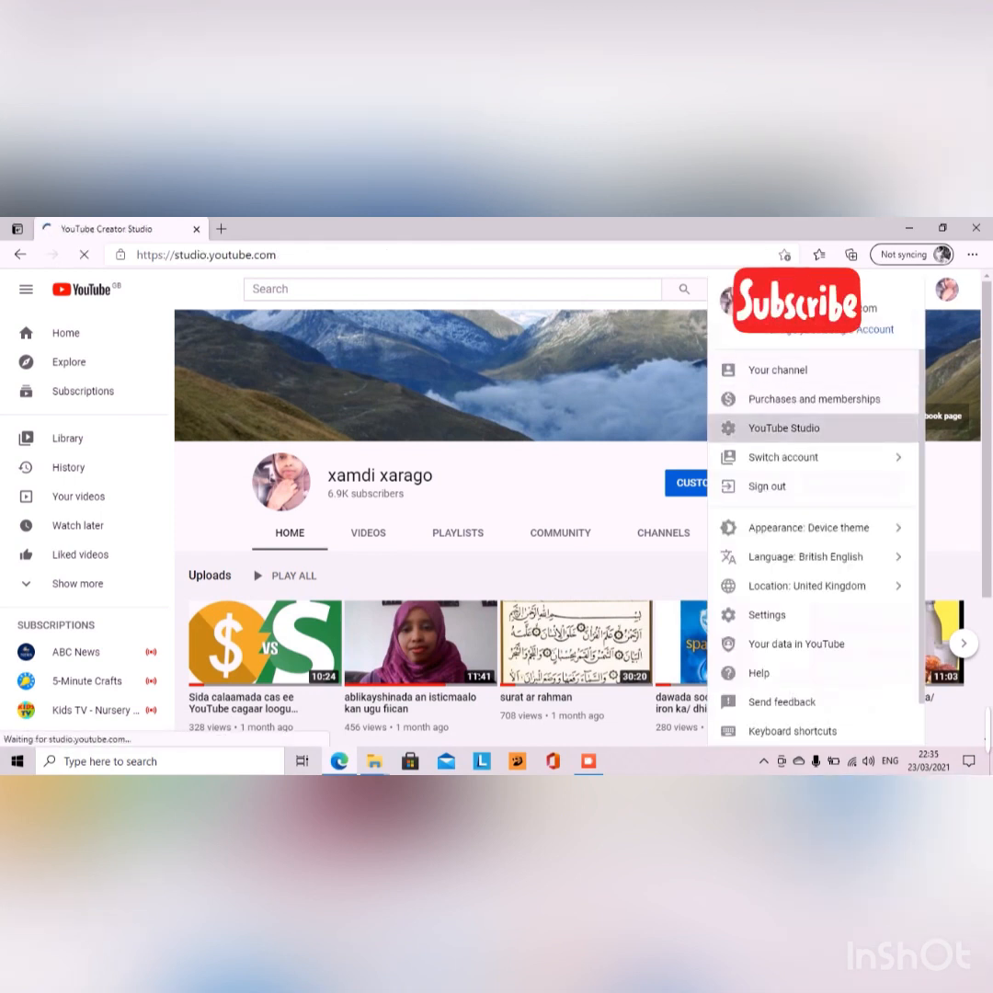